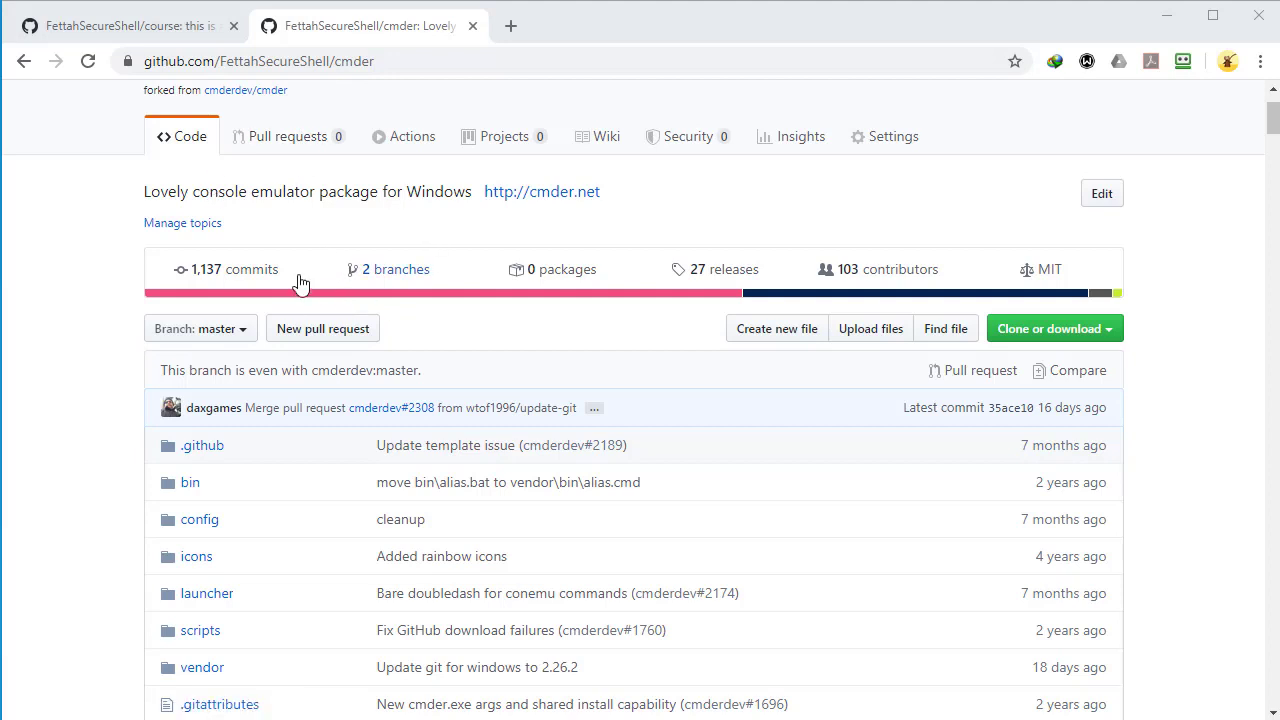
- Switch to the course repository and create a branch named CSS from master
left_click(241, 335)
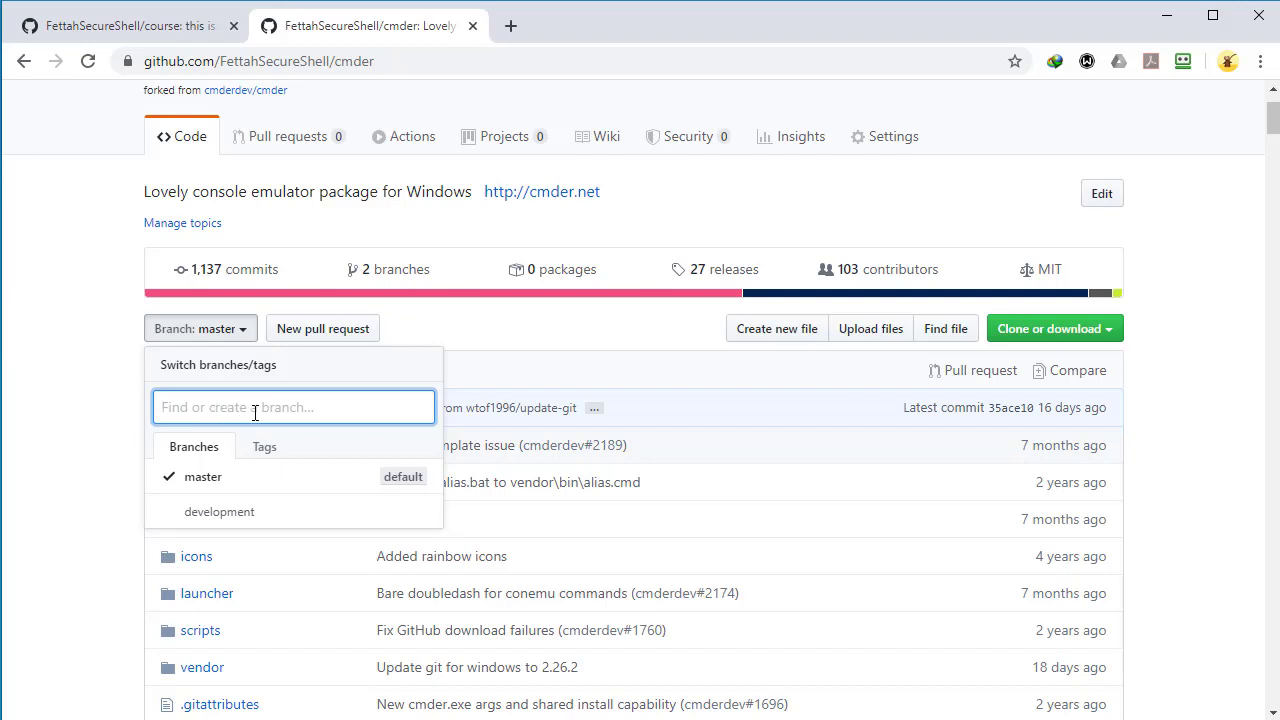
type("CSS")
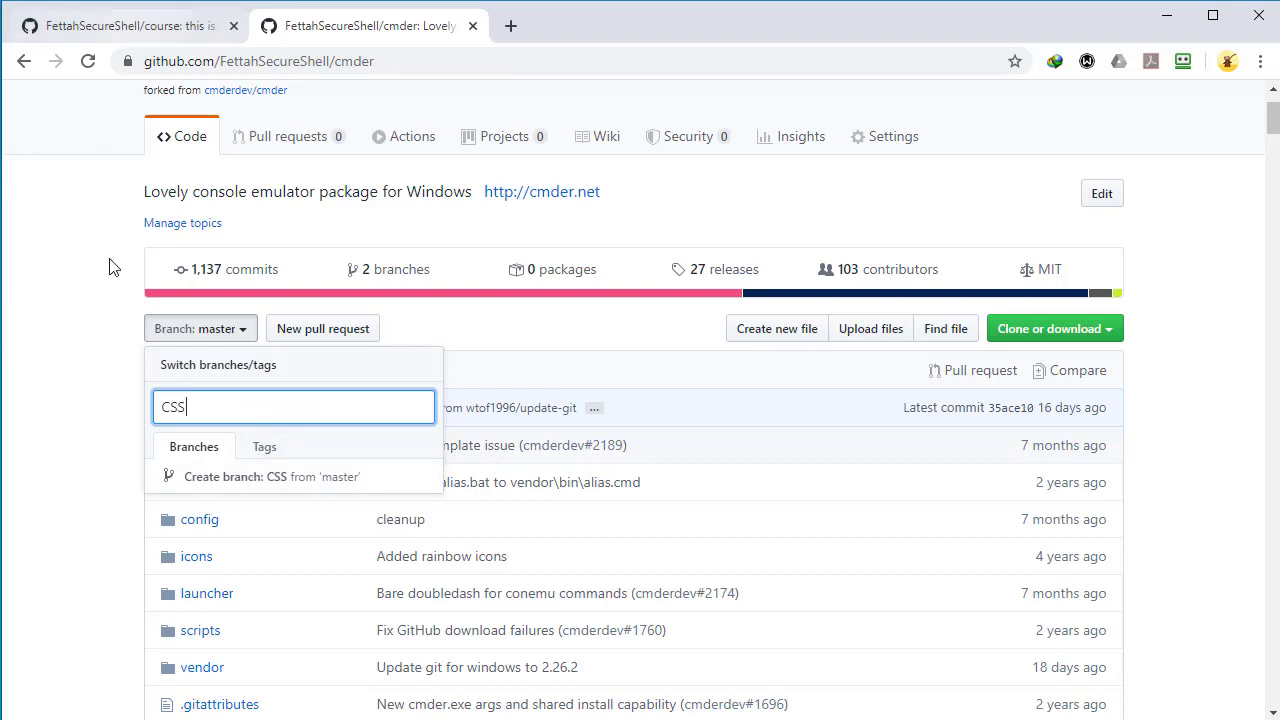
left_click(181, 27)
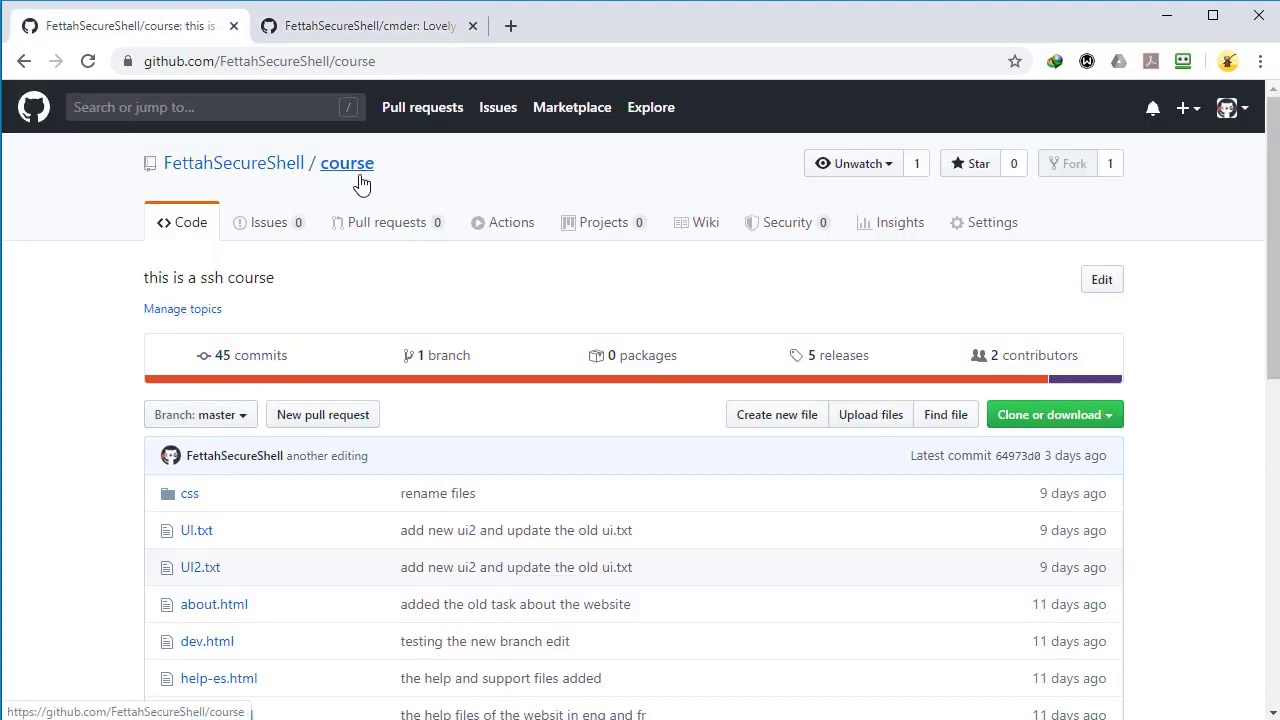
left_click(241, 418)
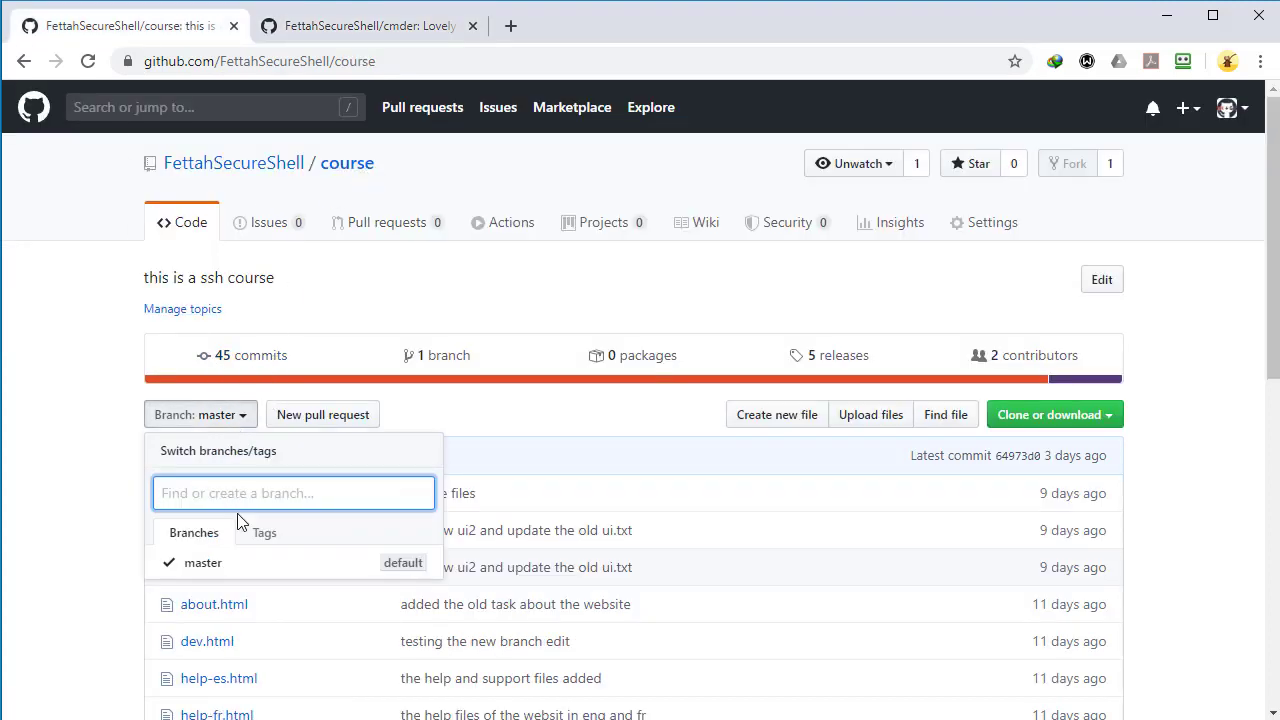
type("CSS")
left_click(277, 563)
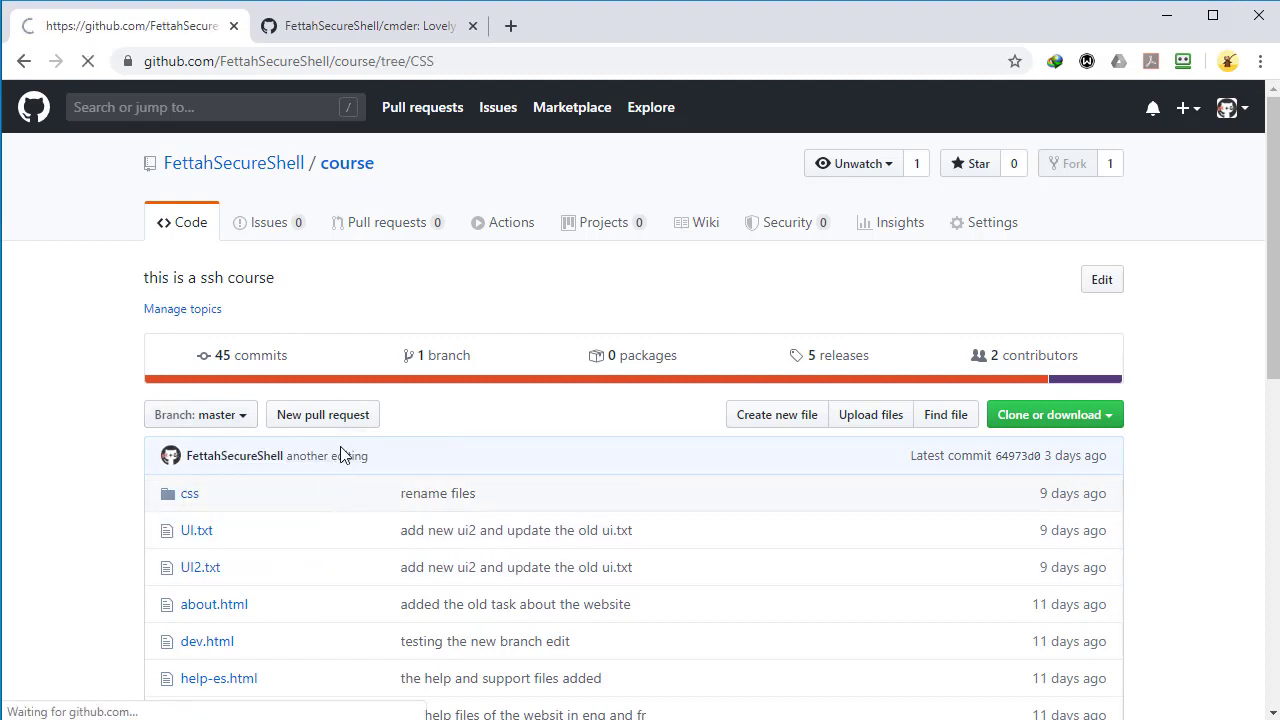
- Start a new file named "CSS branche.html" in the CSS branch with the content "tes of branch from git"
scroll(333, 397, "down", 3)
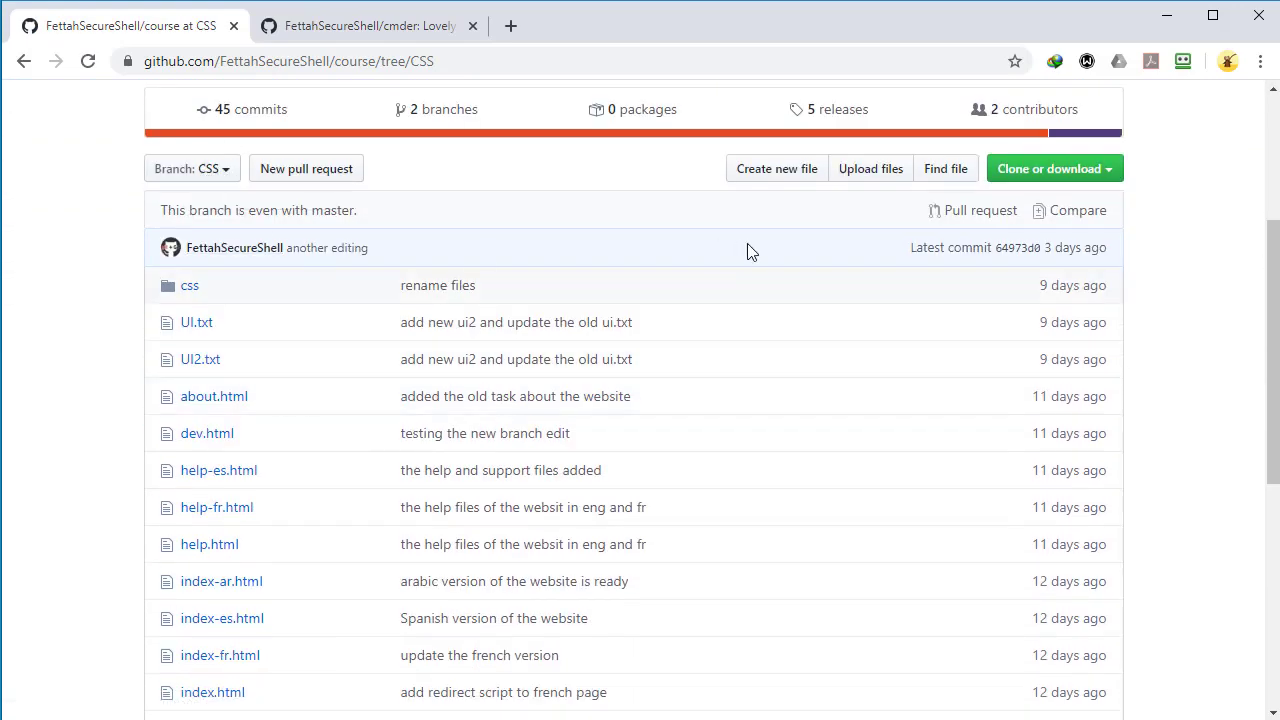
left_click(771, 170)
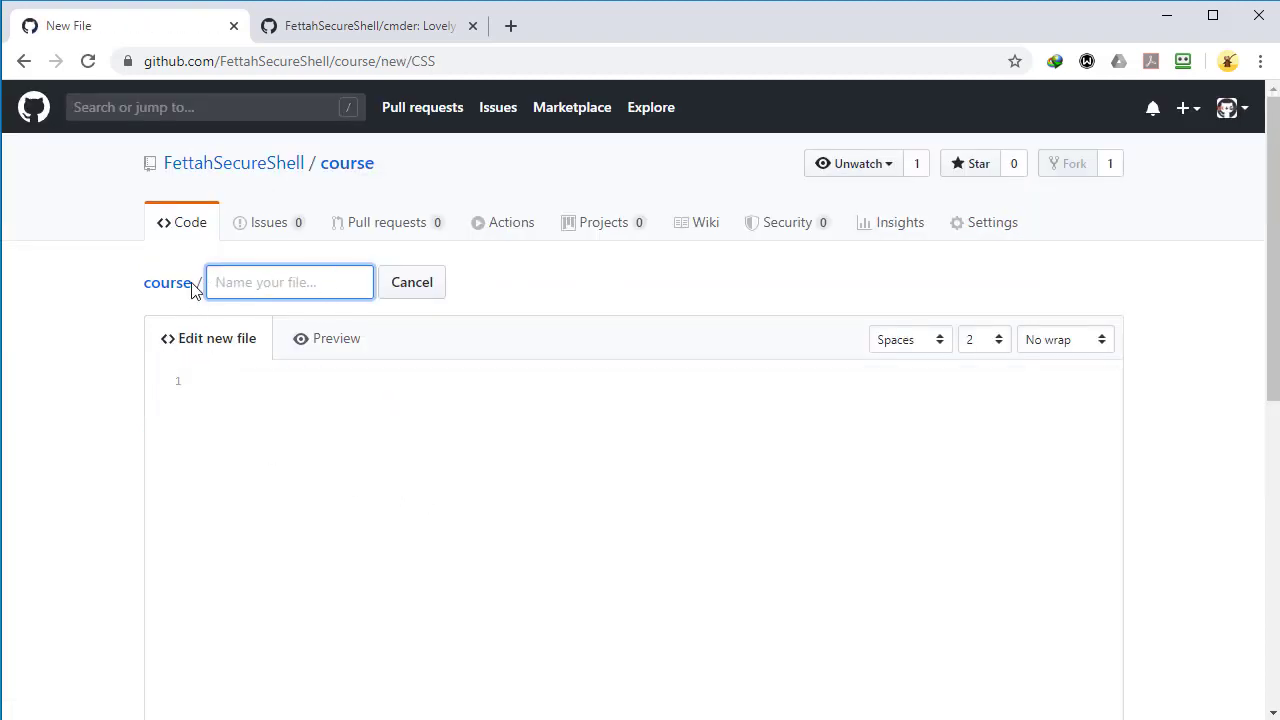
type("CSS branche")
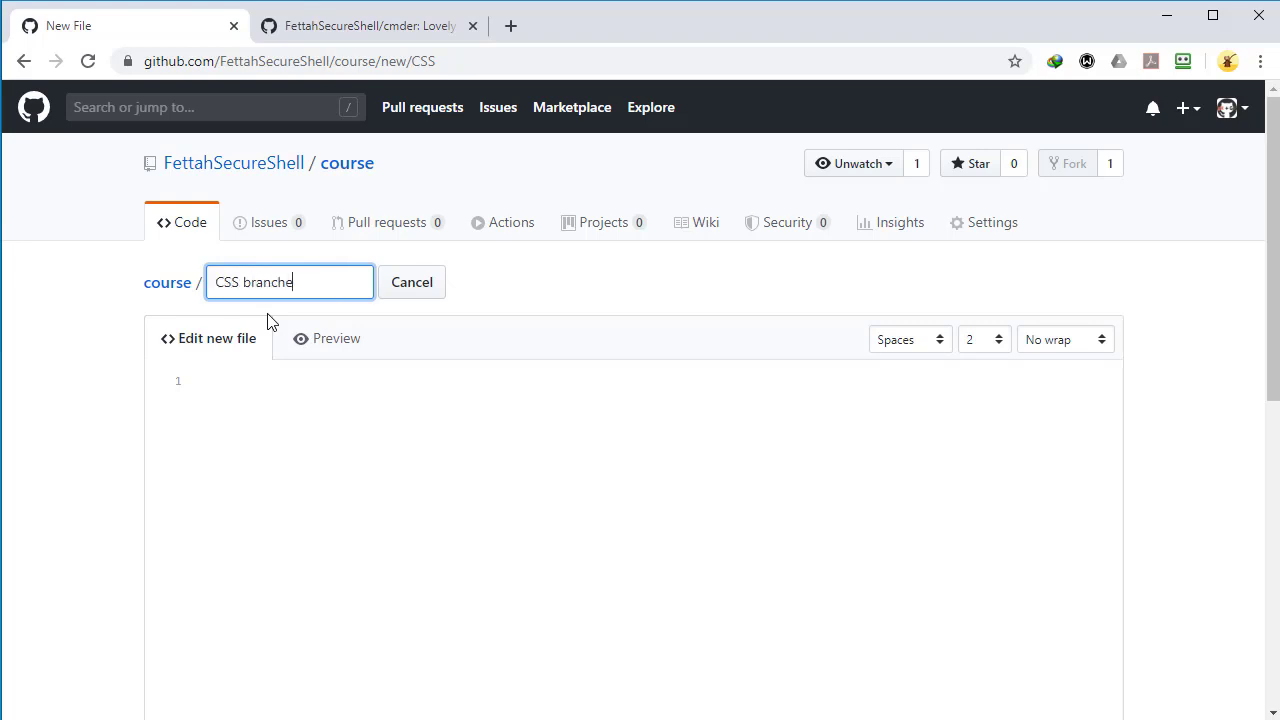
type(".t=ht")
key("BackSpace")
key("BackSpace")
key("BackSpace")
key("BackSpace")
key("BackSpace")
type(".html")
left_click(324, 410)
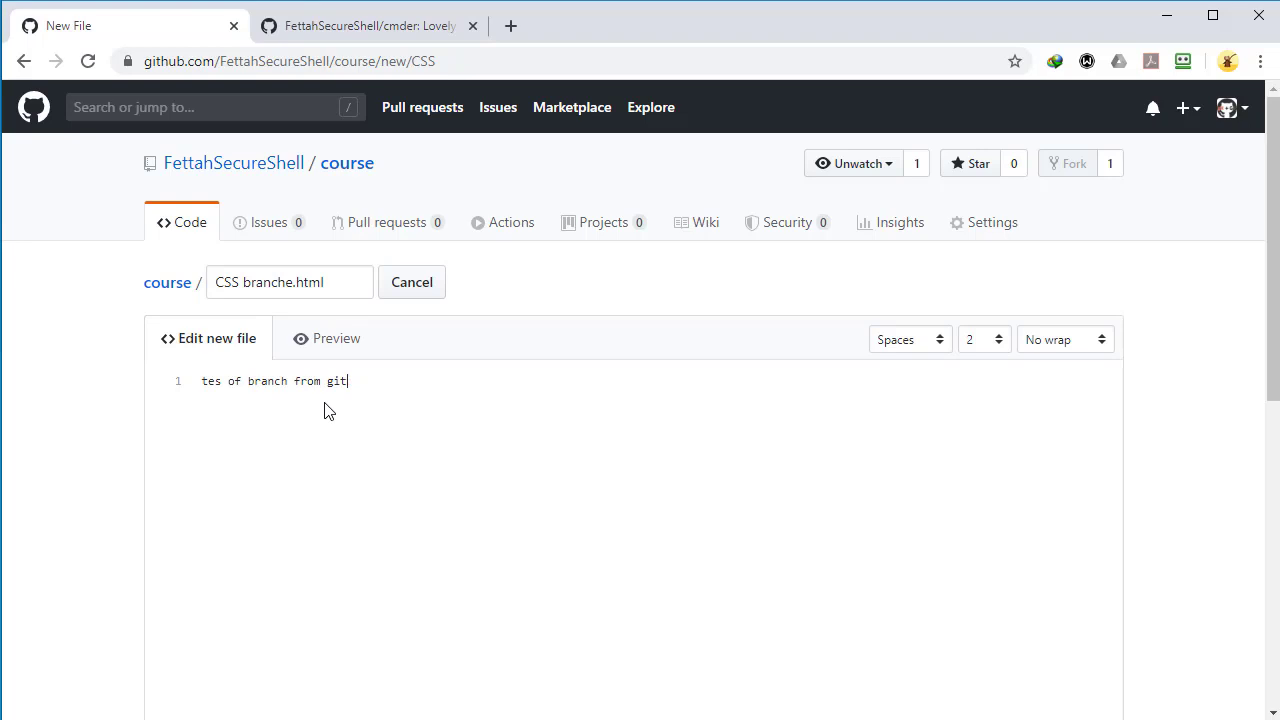
- Commit the new file directly to the CSS branch with the message "css branch test"
scroll(777, 330, "down", 5)
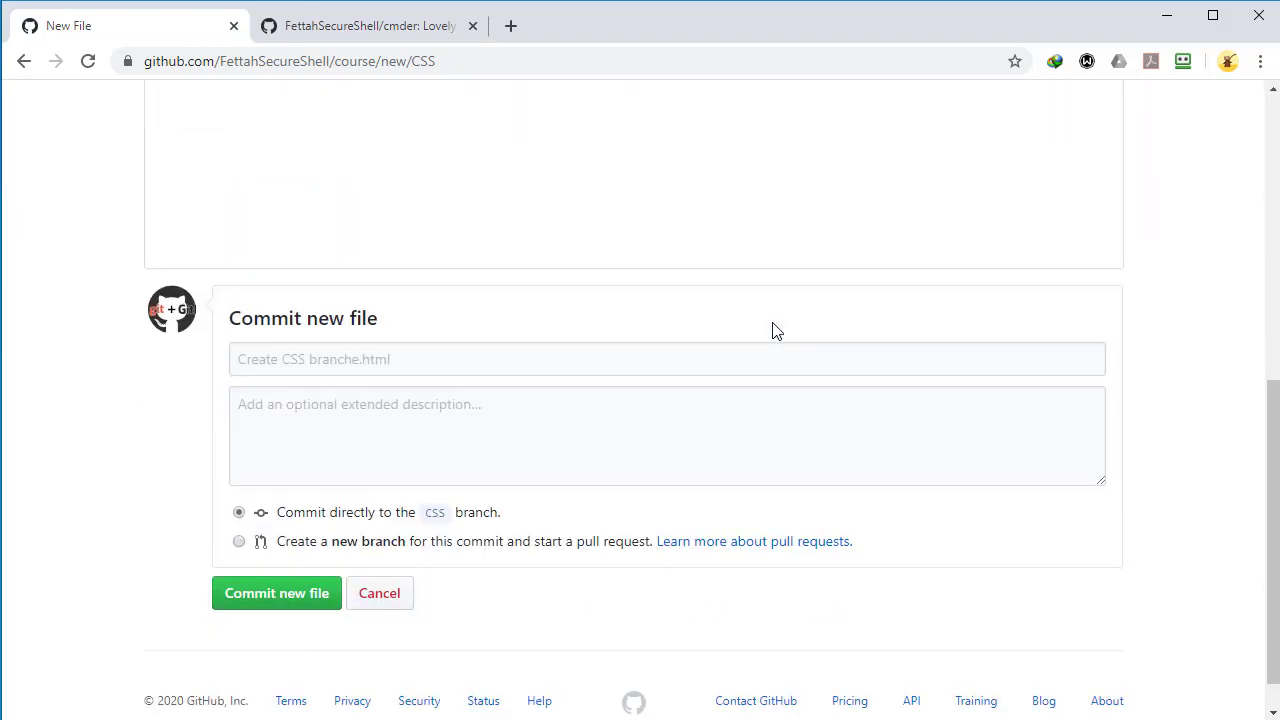
left_click(389, 359)
type("css branch test")
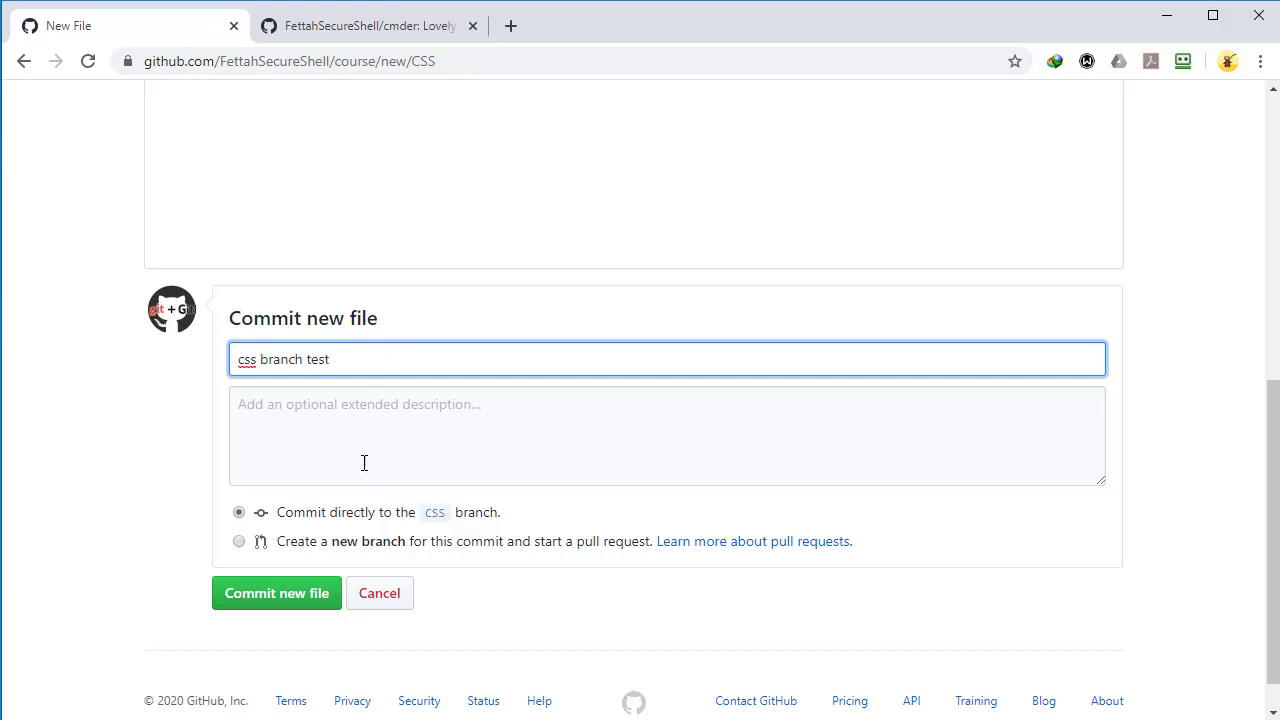
left_click(443, 514)
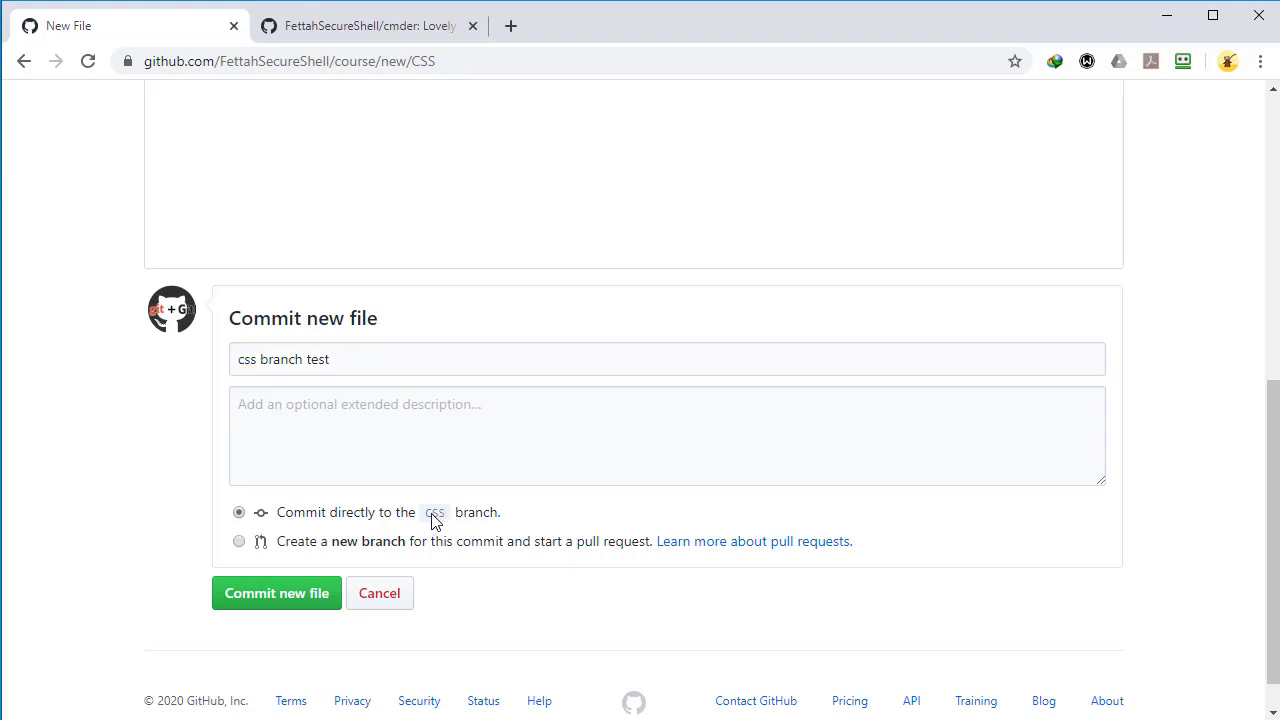
left_click(290, 596)
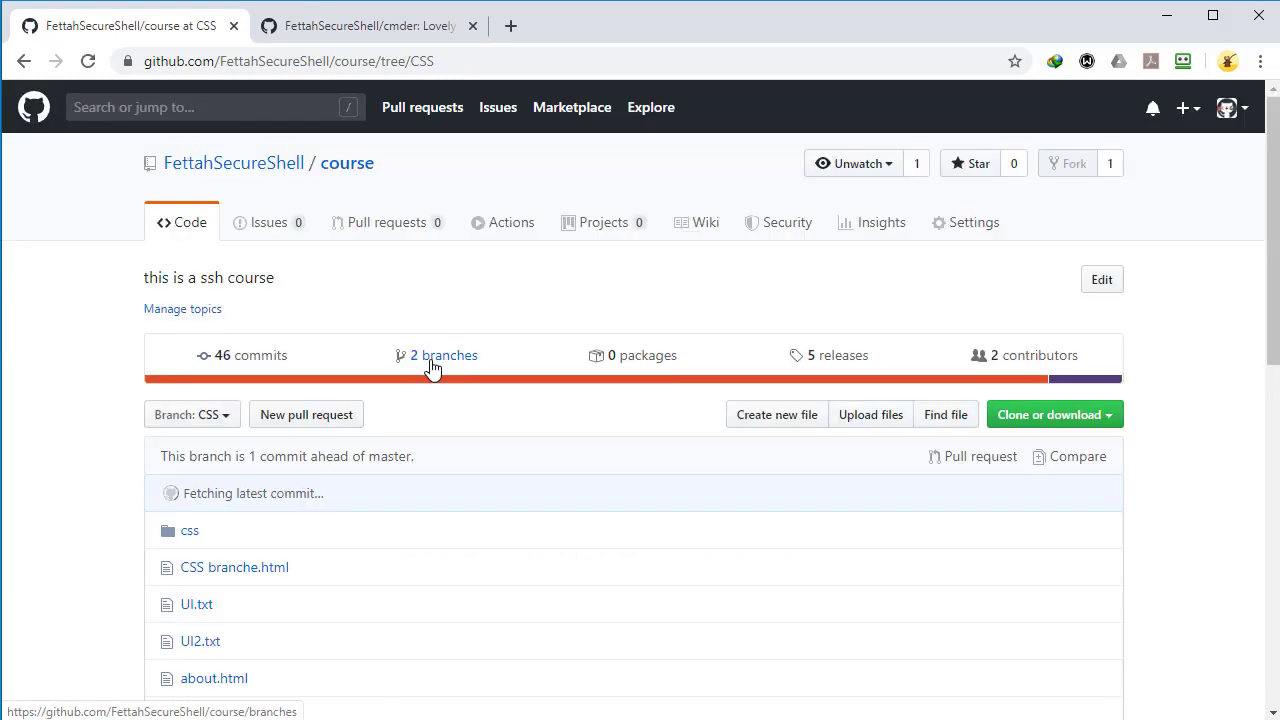
- Compare the file lists of the CSS and master branches by switching to master and back to CSS
scroll(400, 440, "down", 2)
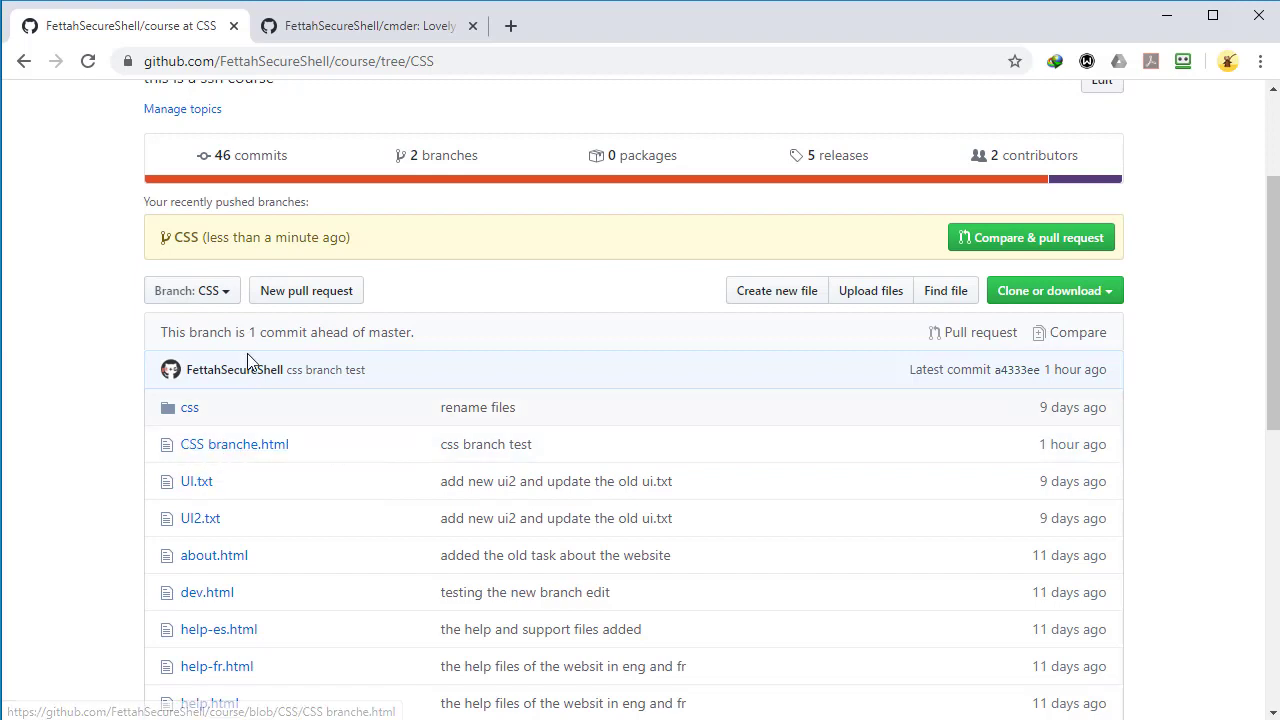
left_click(228, 292)
left_click(210, 452)
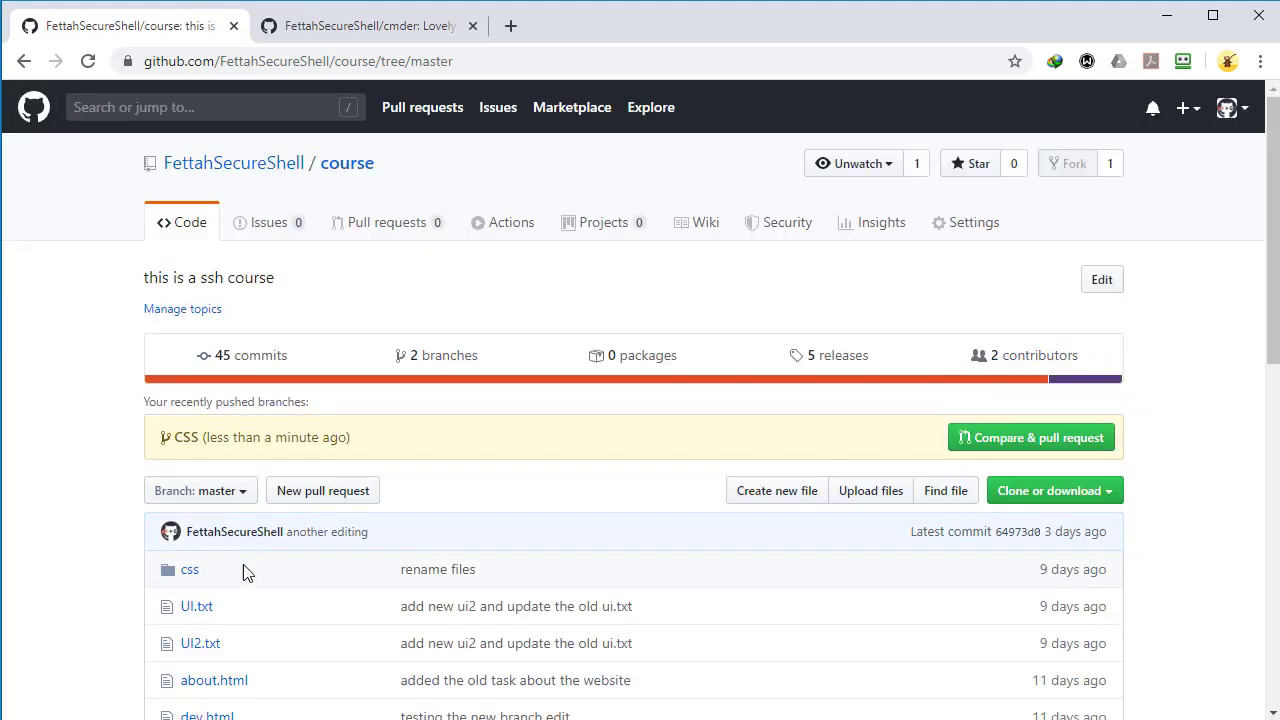
scroll(245, 572, "down", 1)
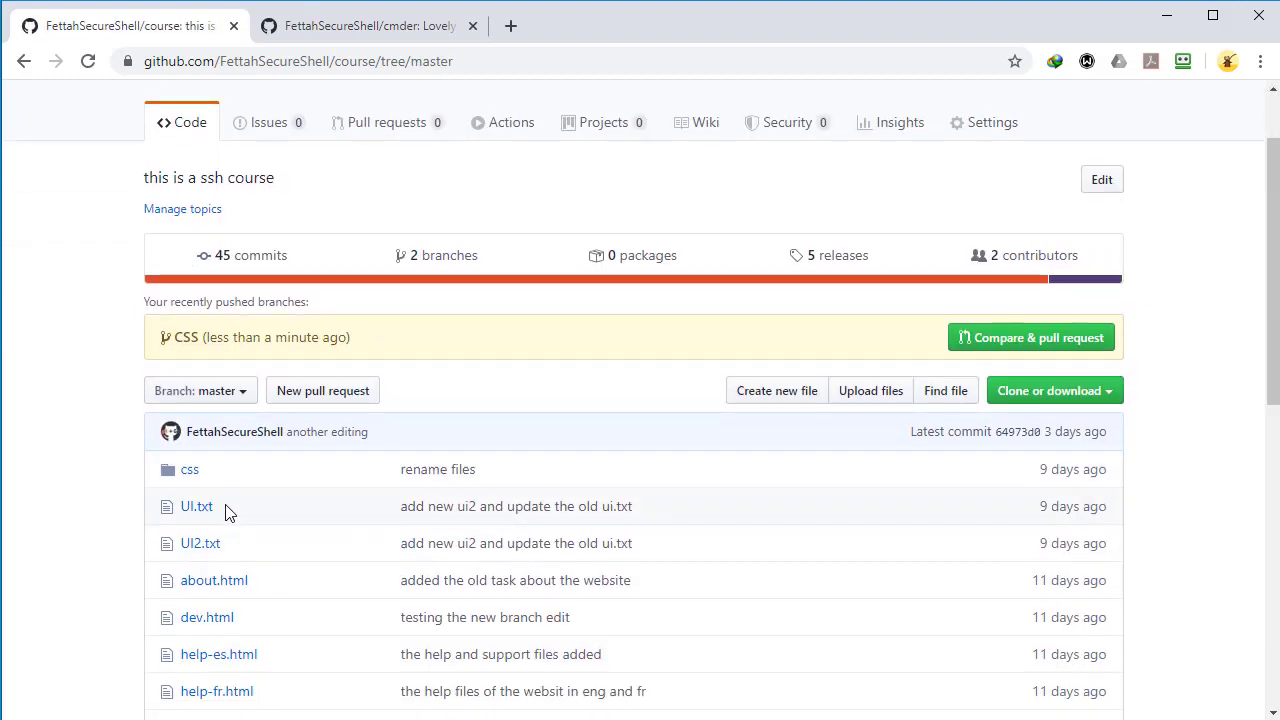
left_click(225, 393)
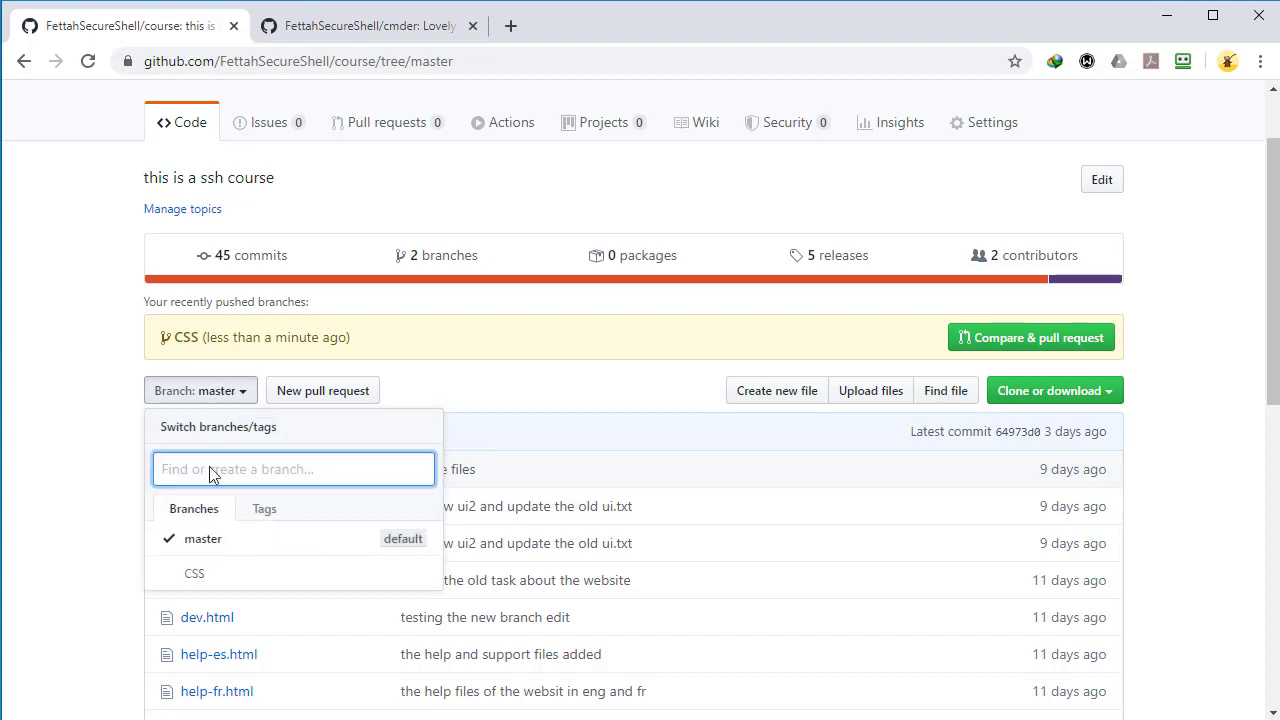
left_click(222, 571)
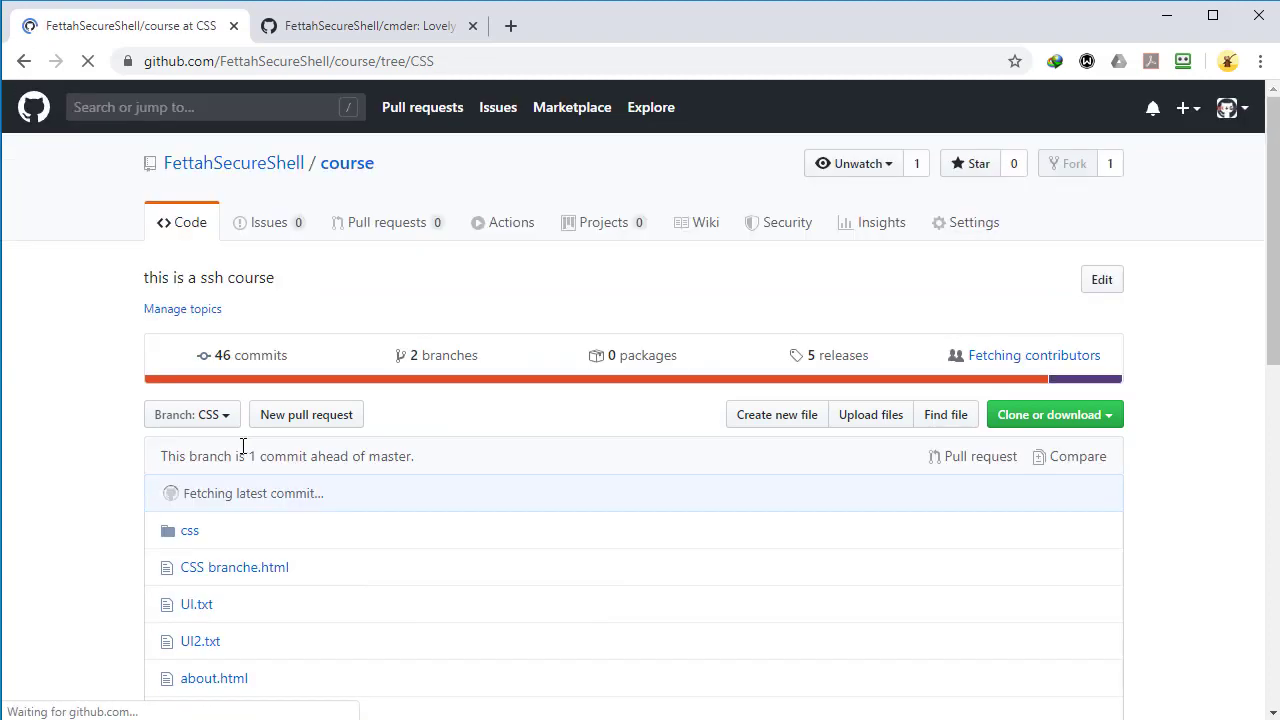
scroll(246, 549, "down", 1)
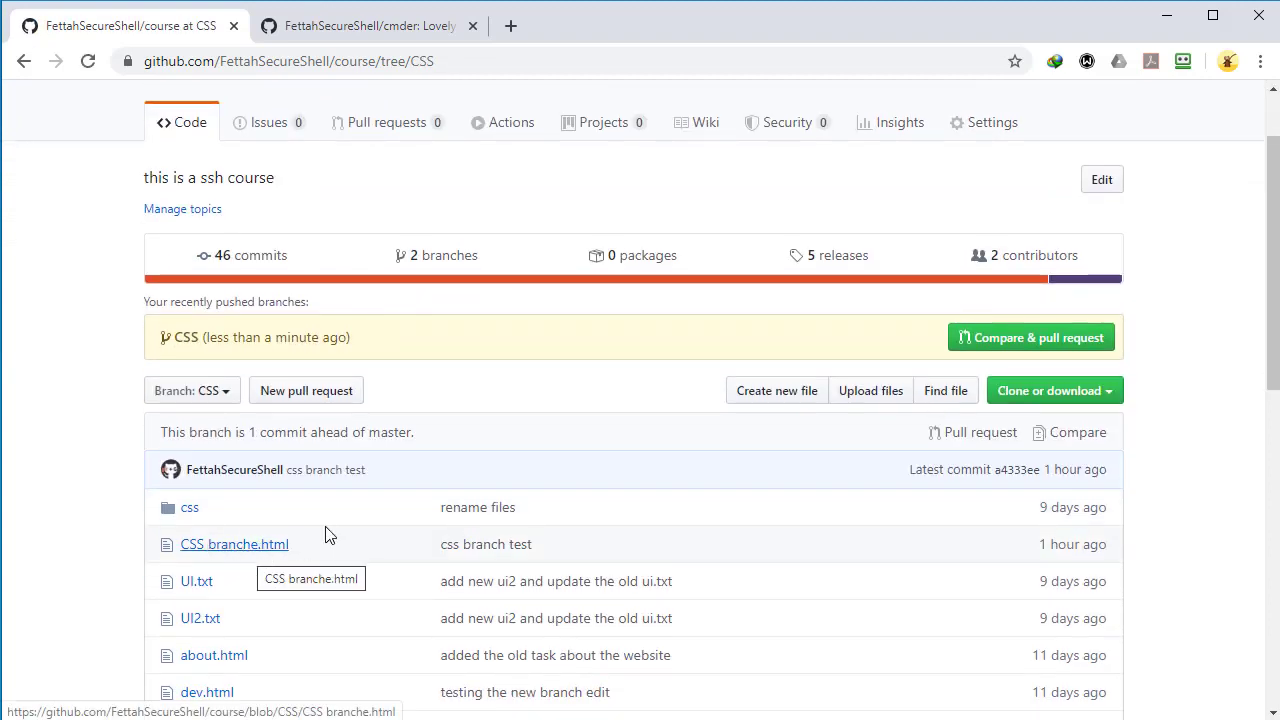
- Create a pull request from CSS into master titled "css branch test" with the comment "desc"
left_click(1044, 338)
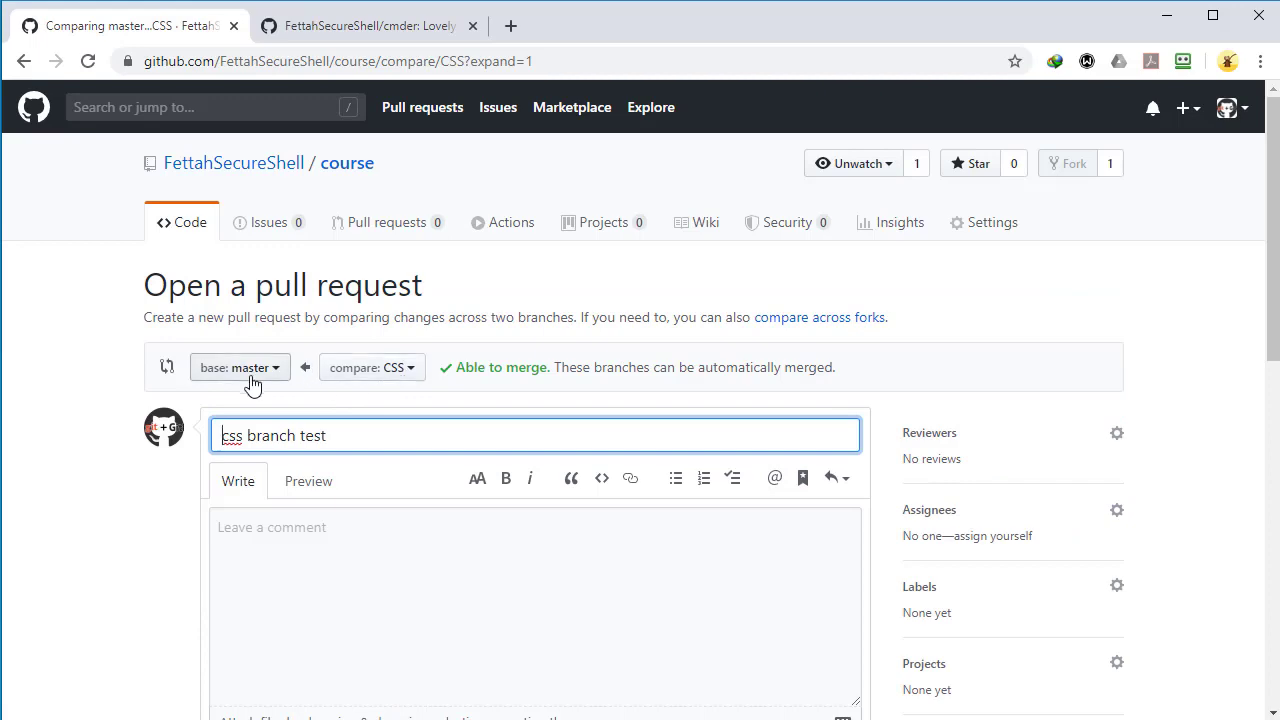
left_click(327, 564)
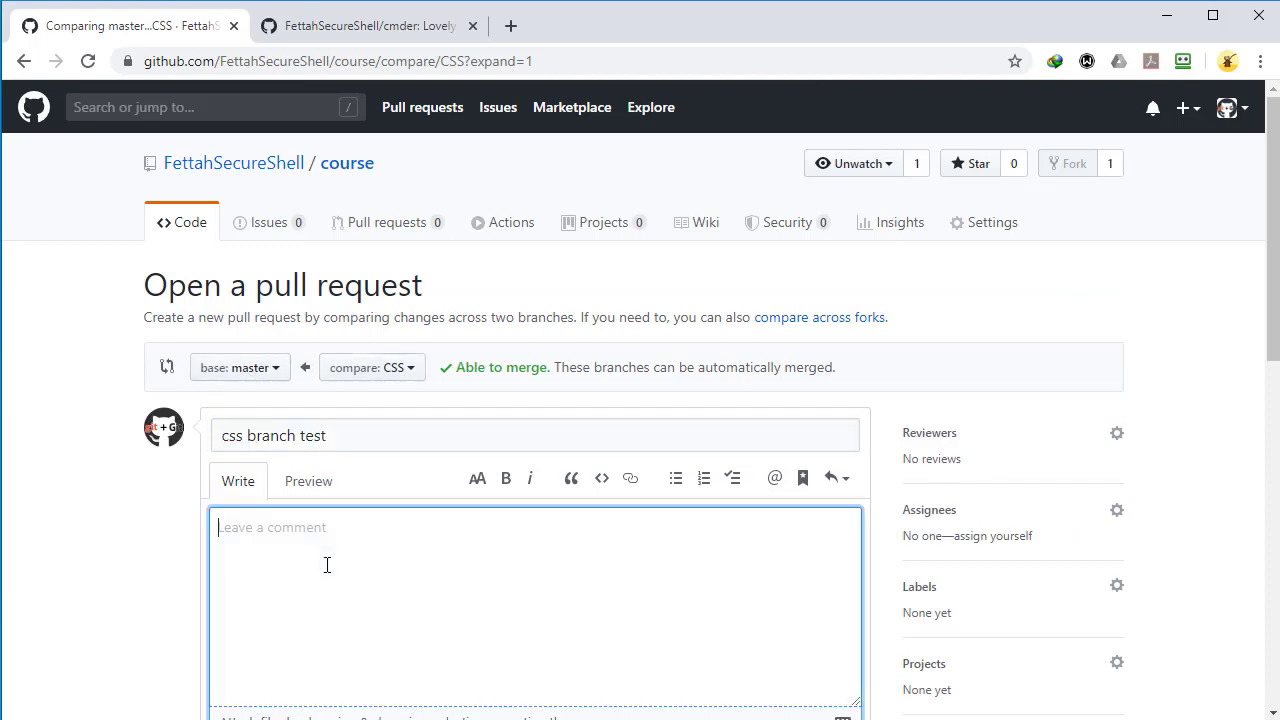
type("desc")
scroll(519, 407, "down", 2)
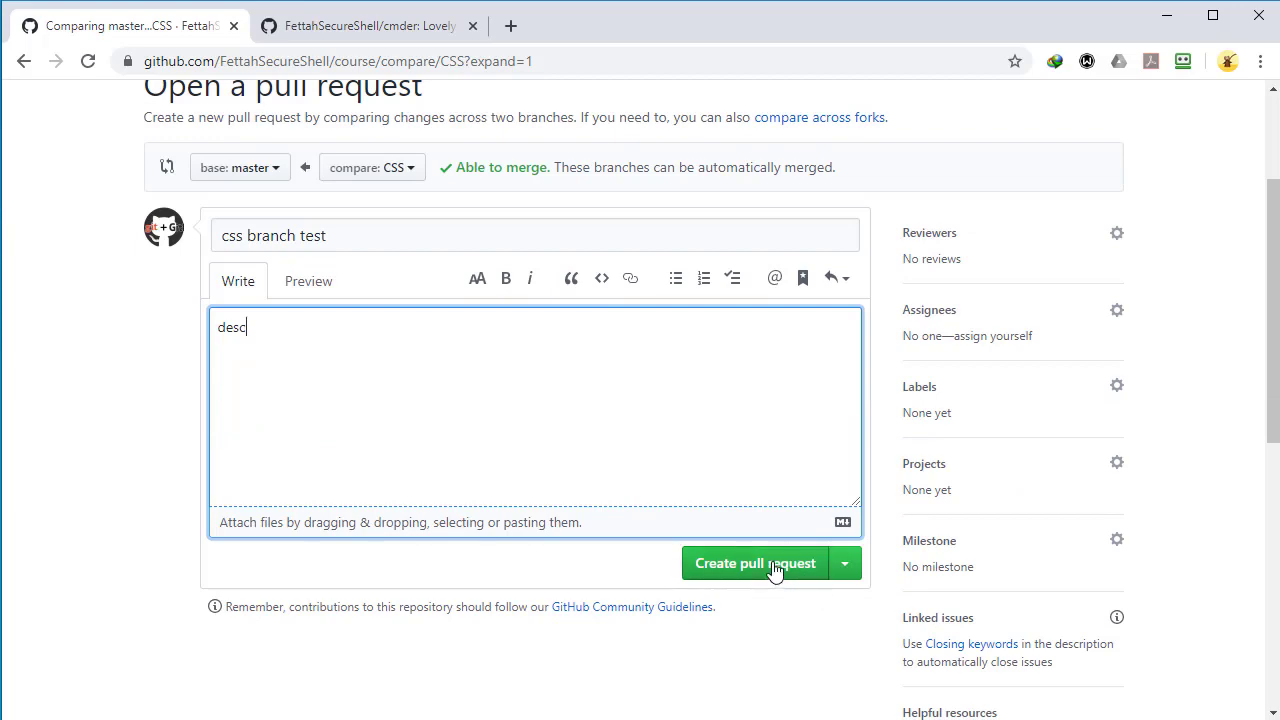
left_click(773, 565)
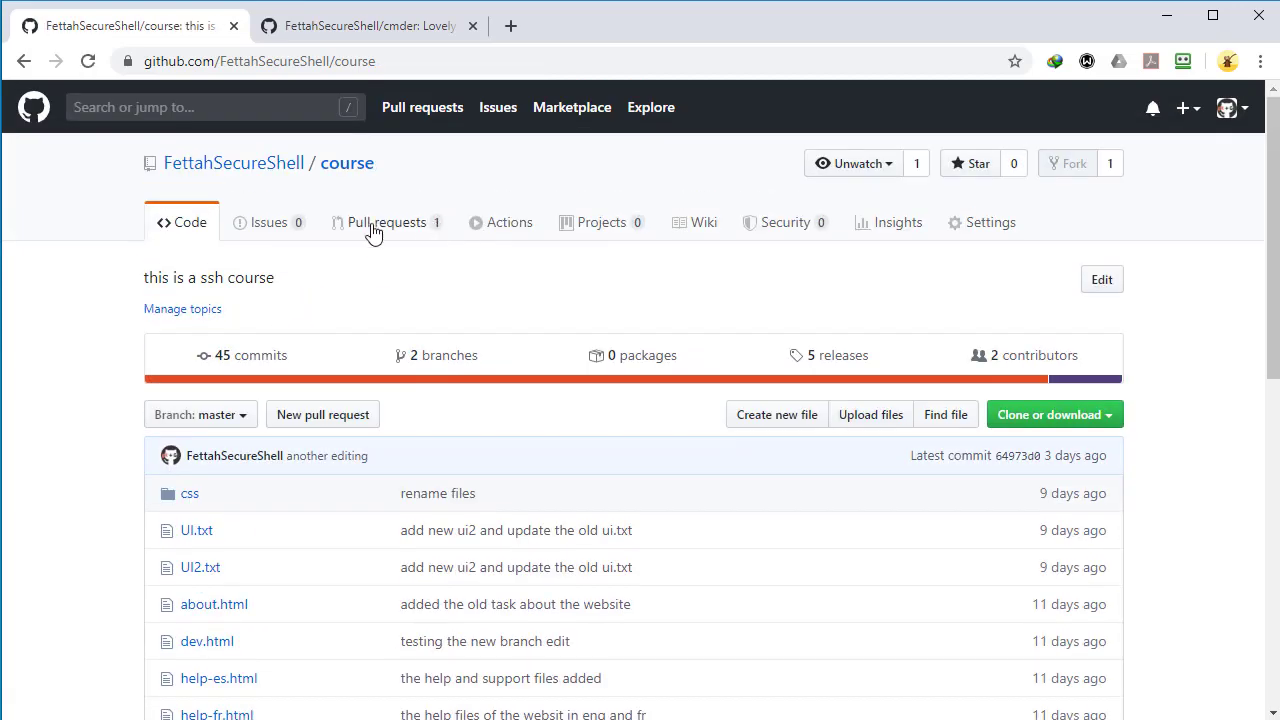
- Open the "css branch test" pull request and merge it into master with the default merge message
left_click(400, 225)
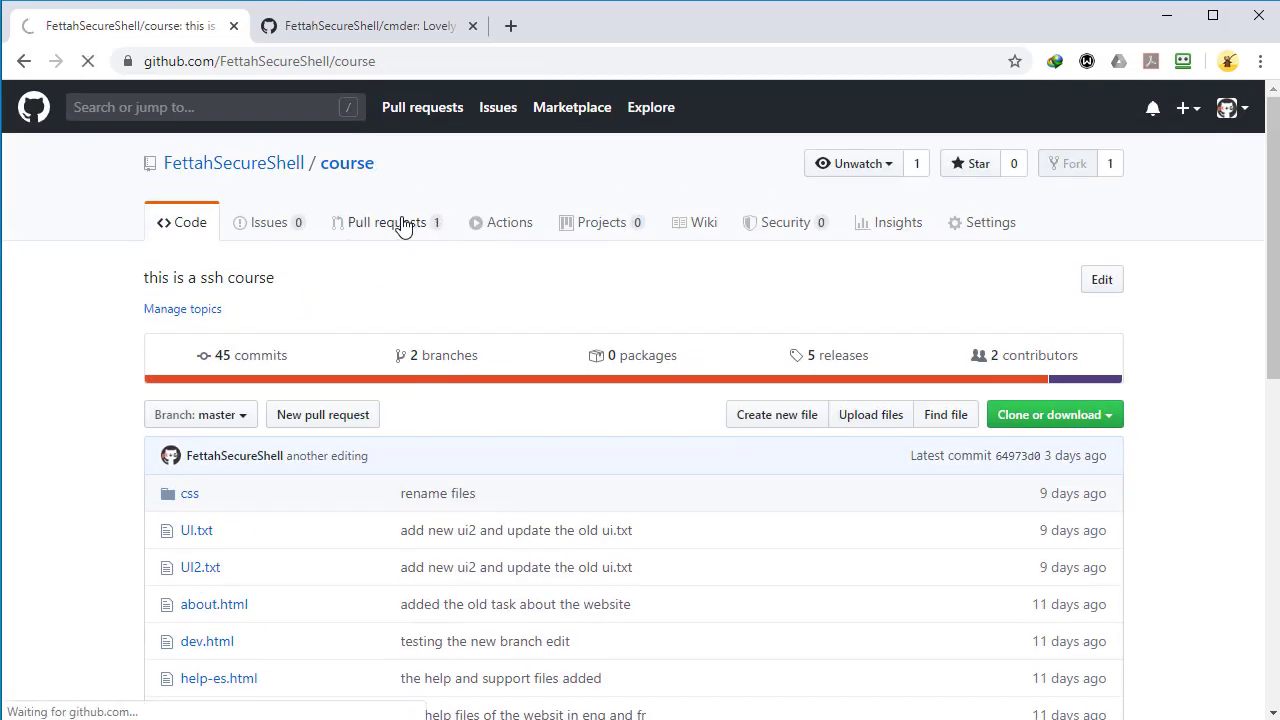
left_click(263, 524)
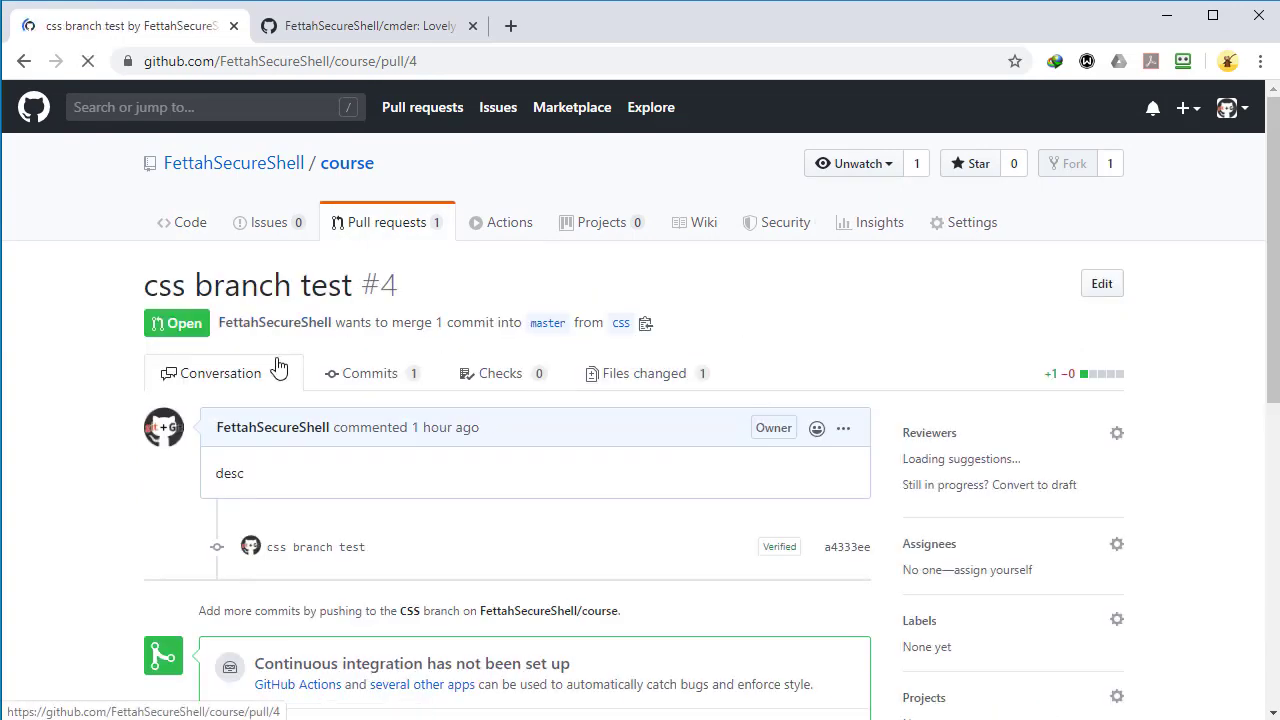
scroll(350, 395, "down", 3)
left_click(306, 514)
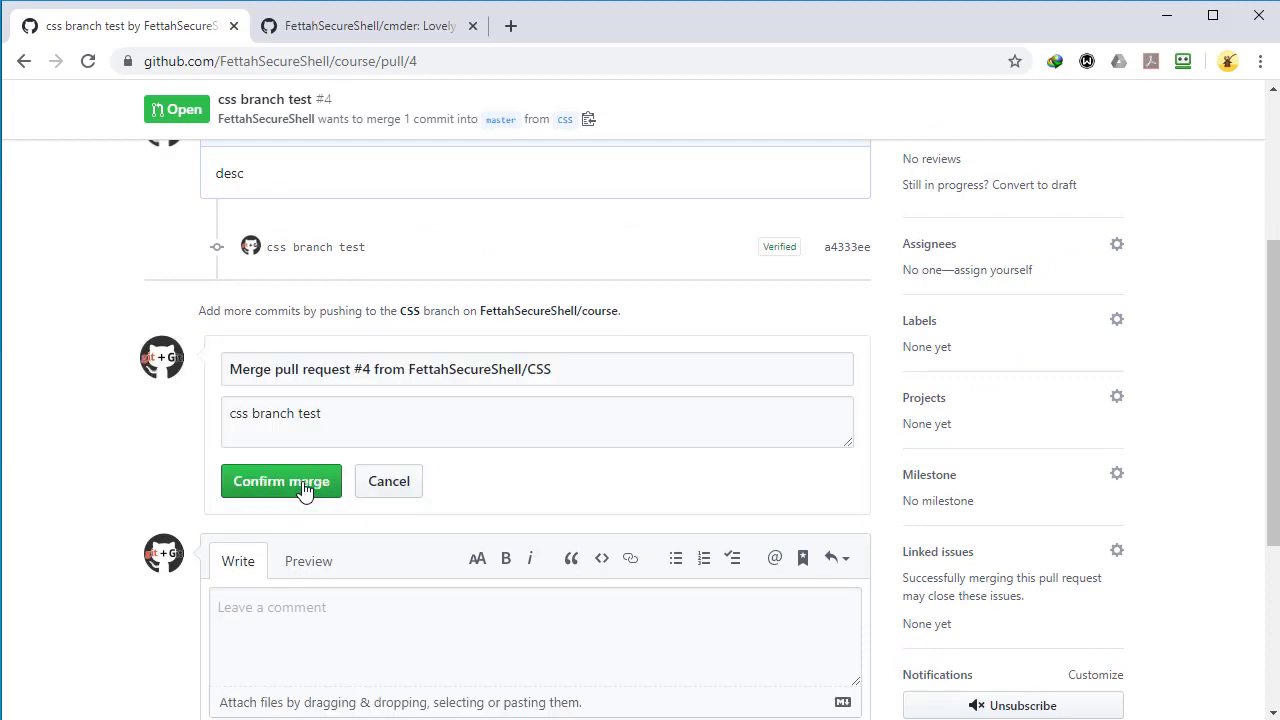
left_click(304, 488)
scroll(417, 457, "down", 2)
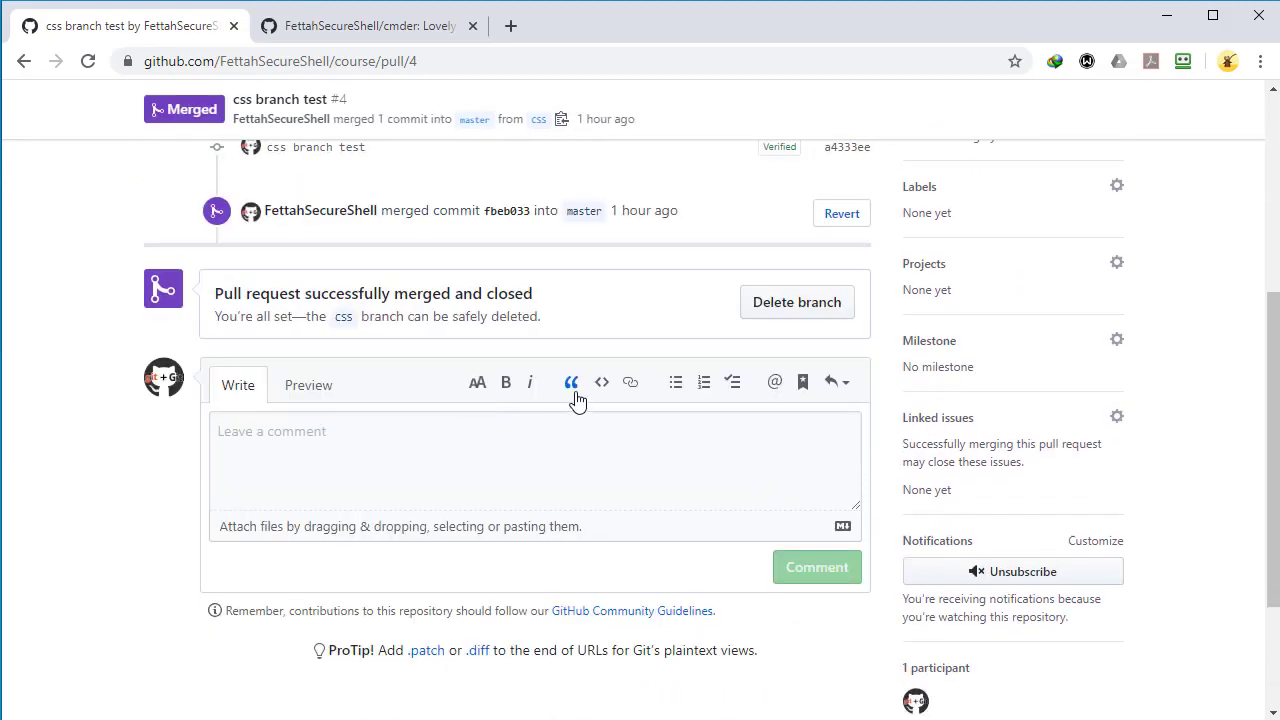
- Return to the course repository's code page and check master's file list for "CSS branche.html"
scroll(574, 400, "up", 4)
left_click(188, 124)
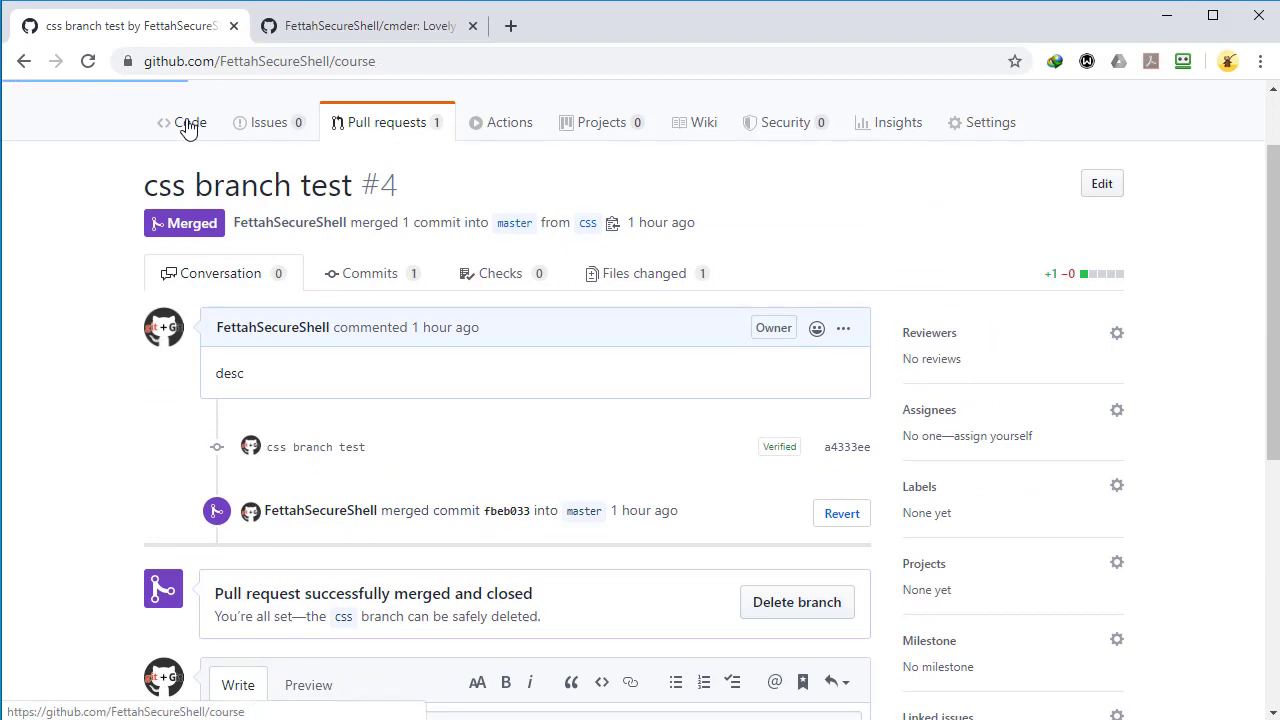
mouse_move(281, 344)
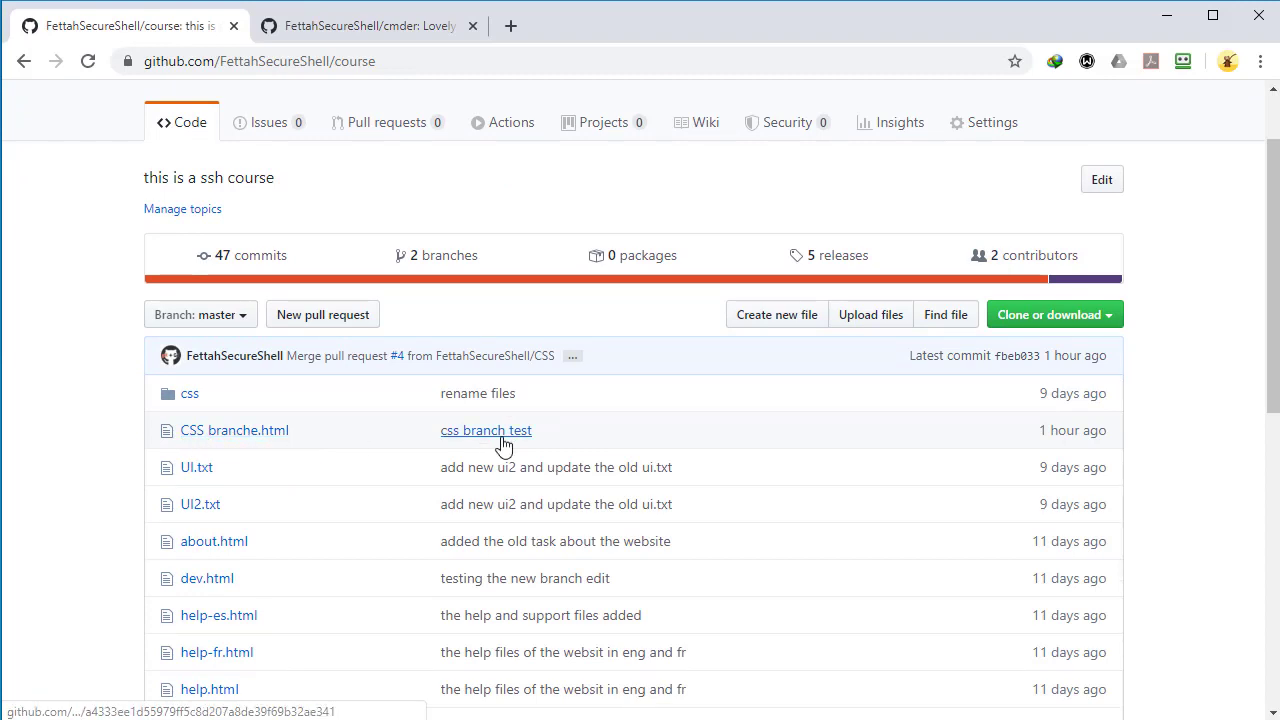
scroll(450, 400, "up", 2)
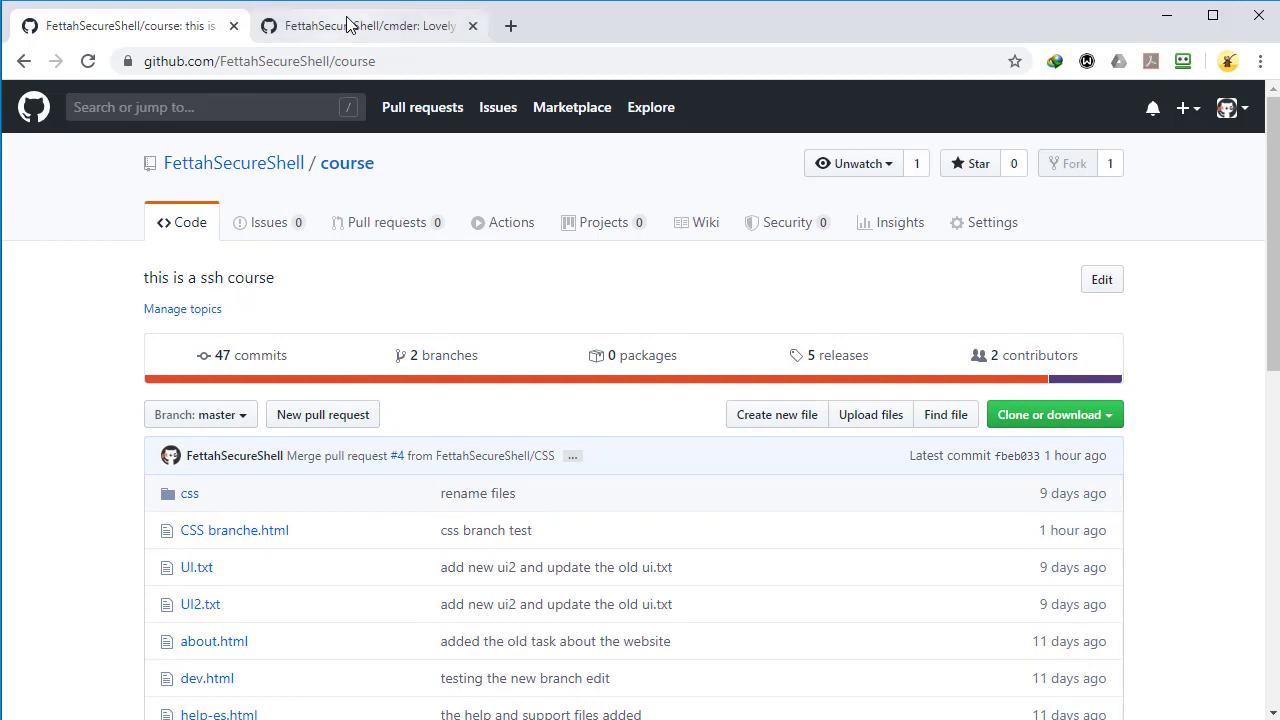
- Review the branches overview of the course repository and that of the cmder repository
left_click(451, 366)
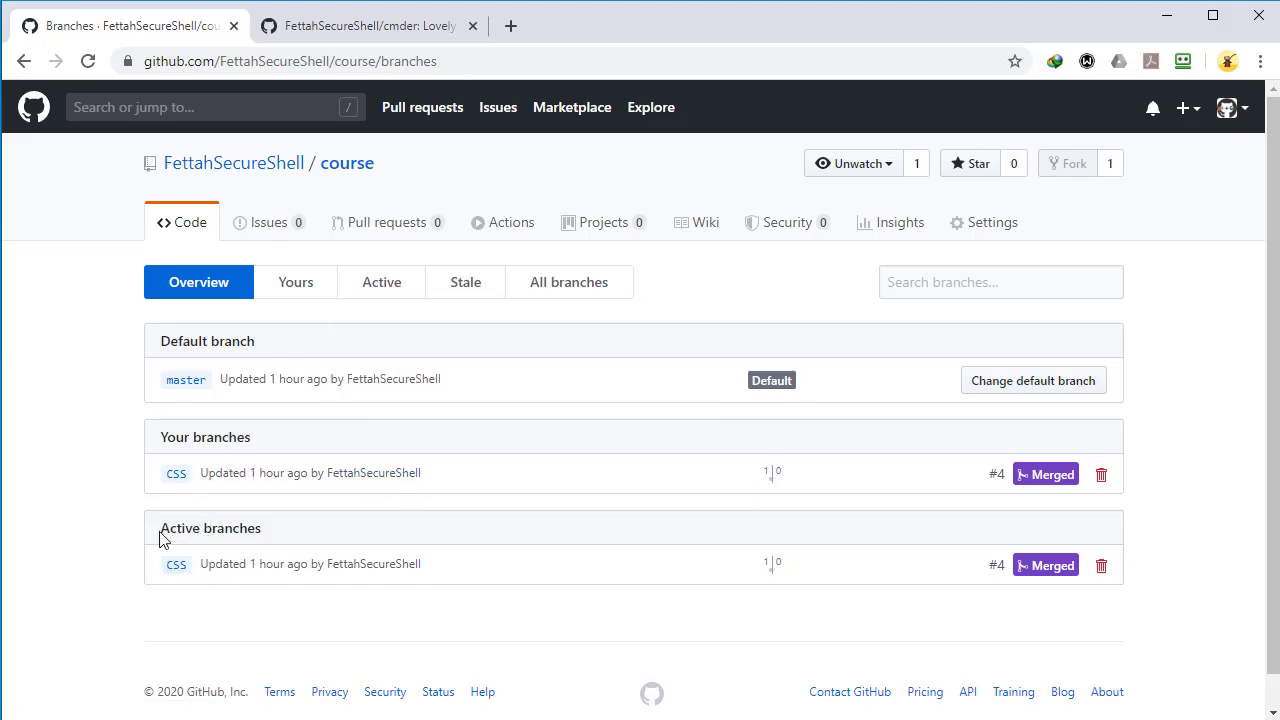
left_click_drag(160, 533, 248, 530)
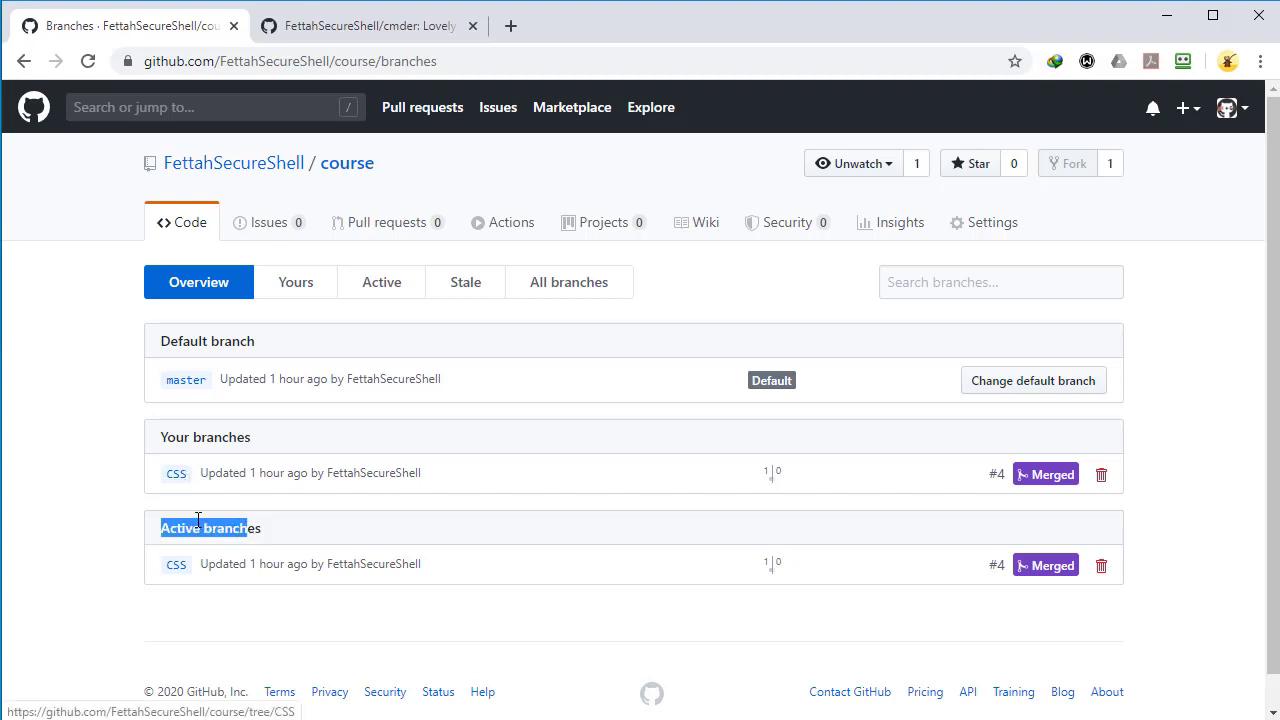
double_click(202, 530)
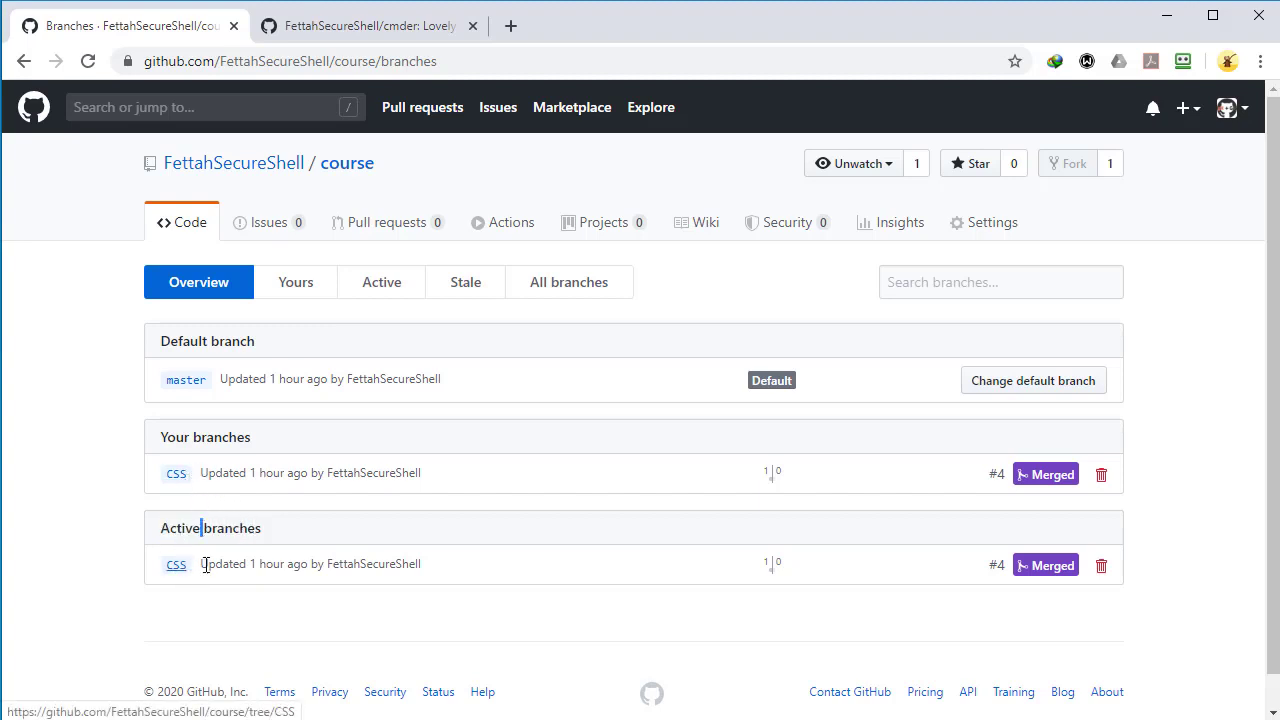
left_click(310, 30)
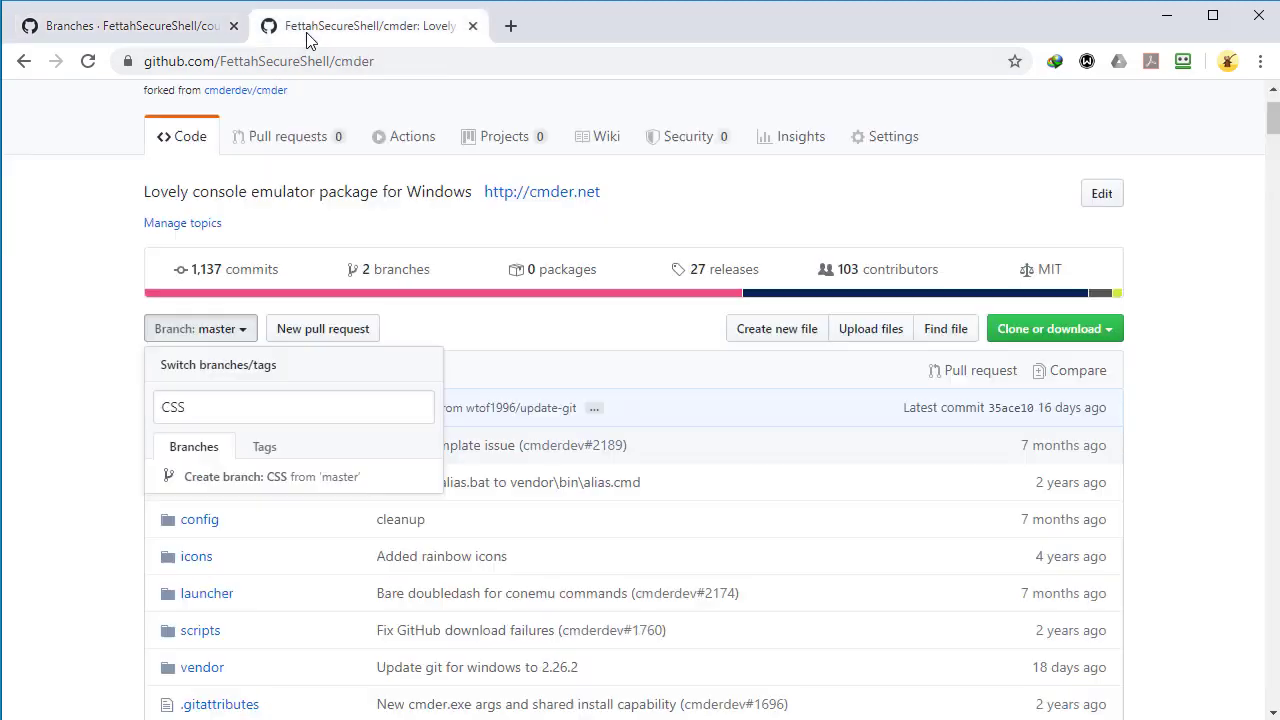
left_click(390, 275)
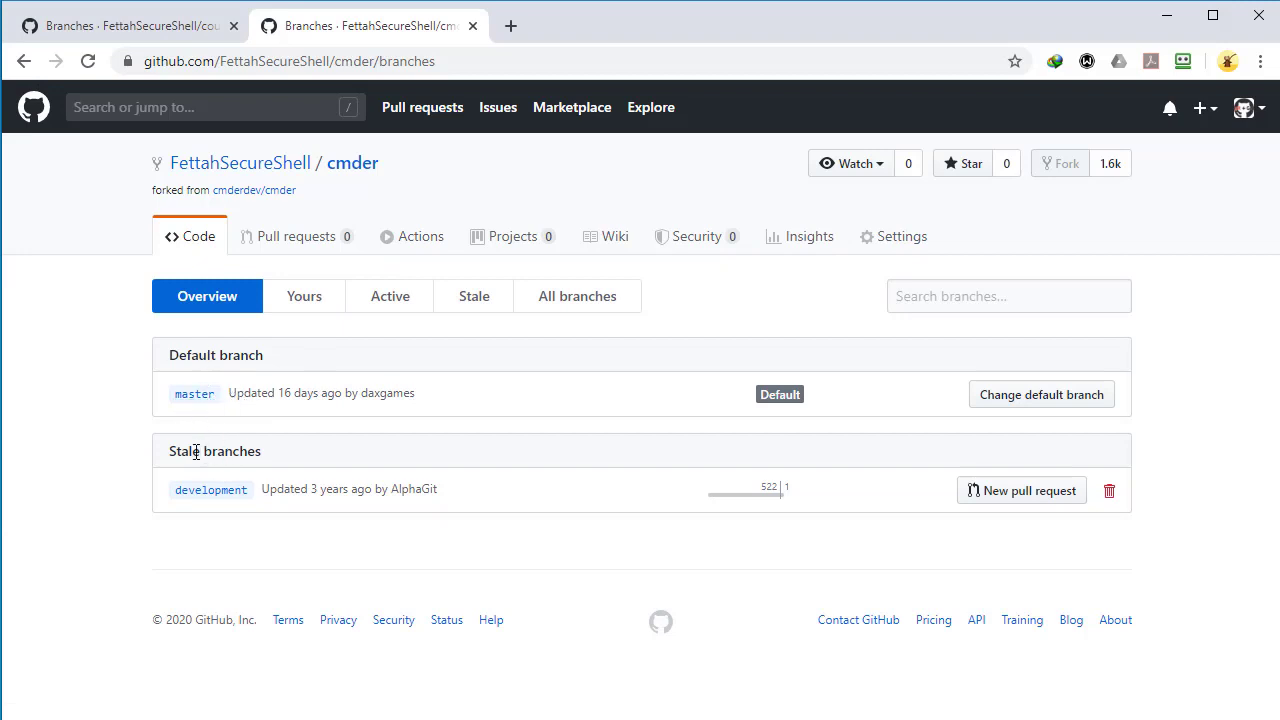
- Examine the last update date and author of the stale development branch in the cmder repository
left_click_drag(268, 489, 363, 488)
mouse_move(418, 494)
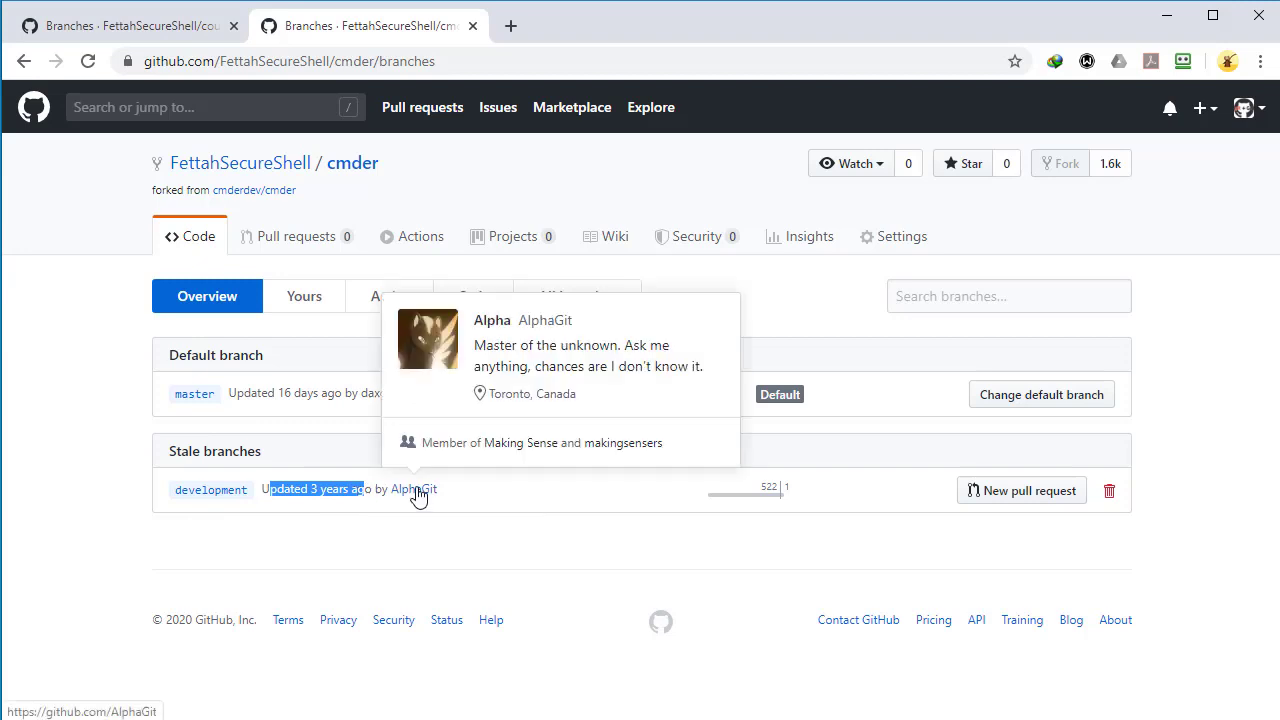
left_click(267, 489)
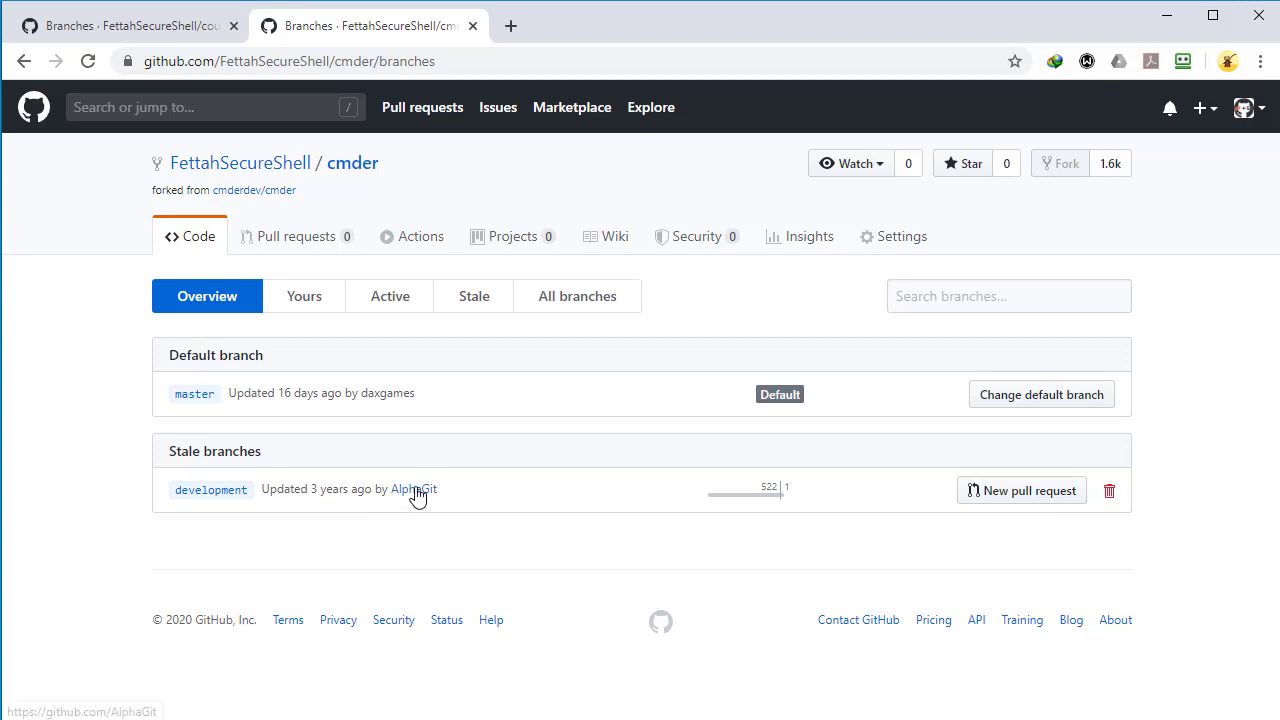
- Compare the user's own branches in the course repository with those in the cmder repository
key("ctrl+shift+Tab")
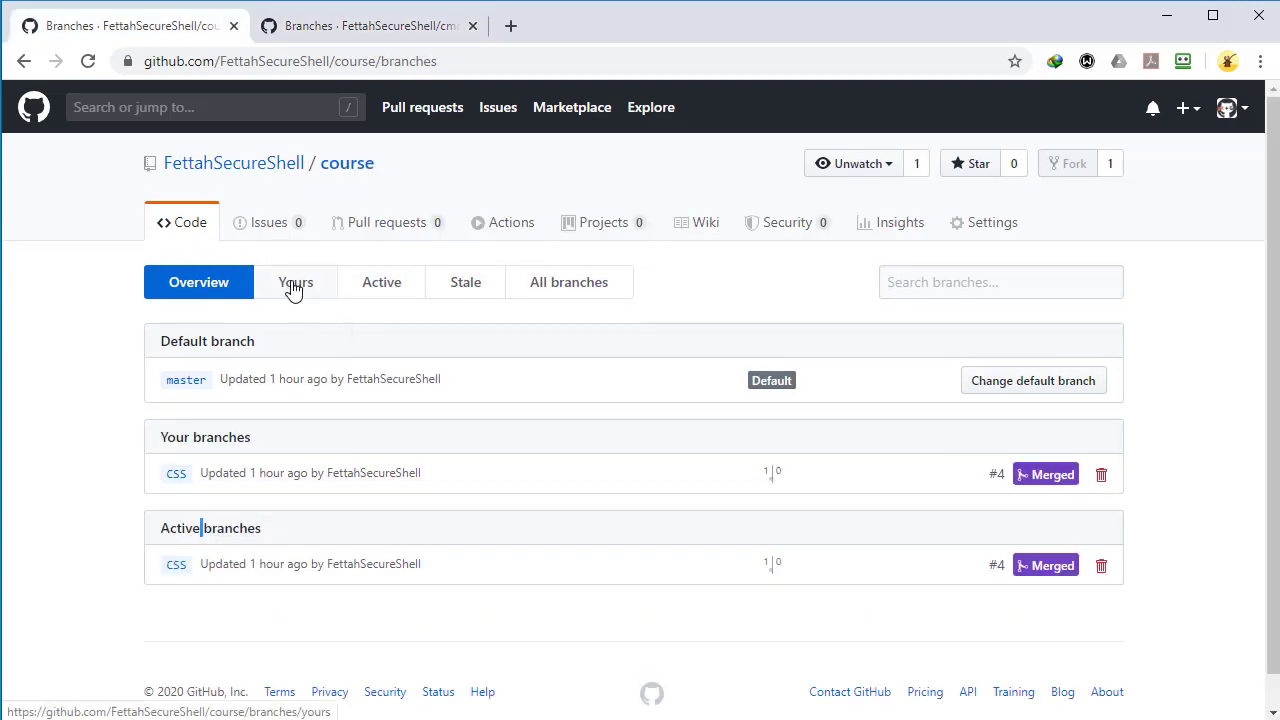
left_click(294, 287)
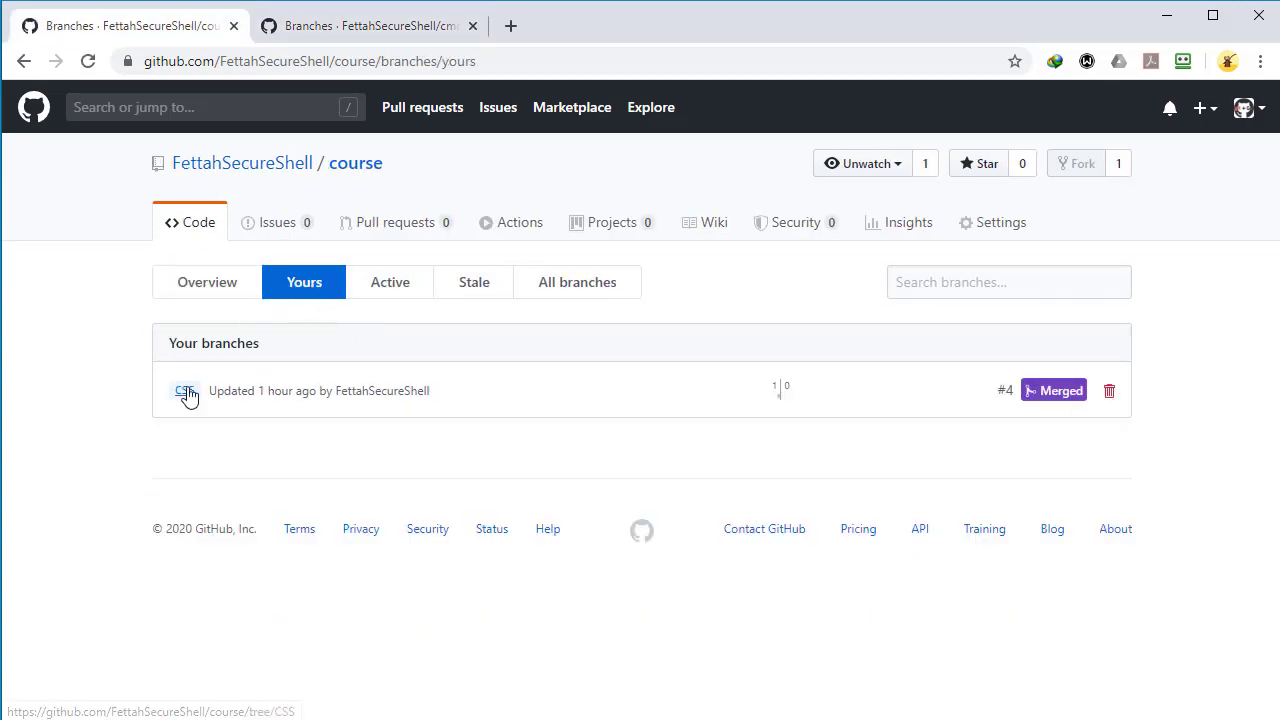
left_click(1244, 118)
left_click(266, 404)
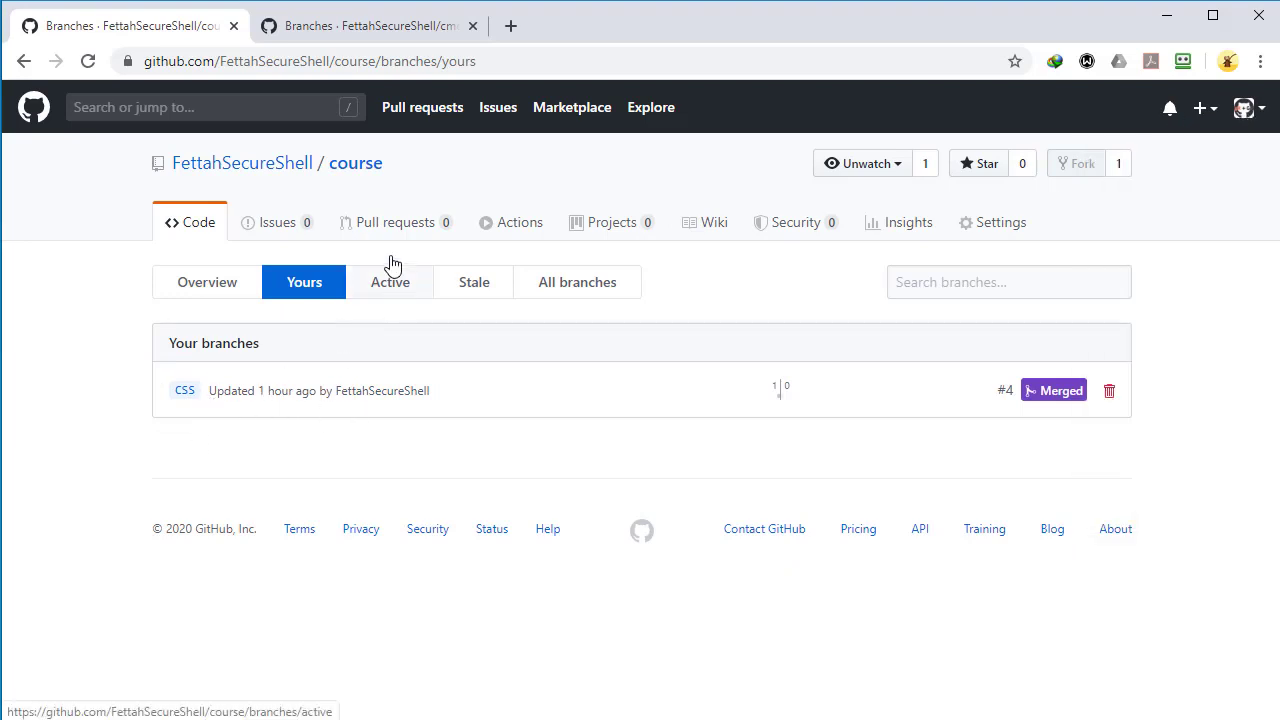
left_click(374, 26)
left_click(301, 298)
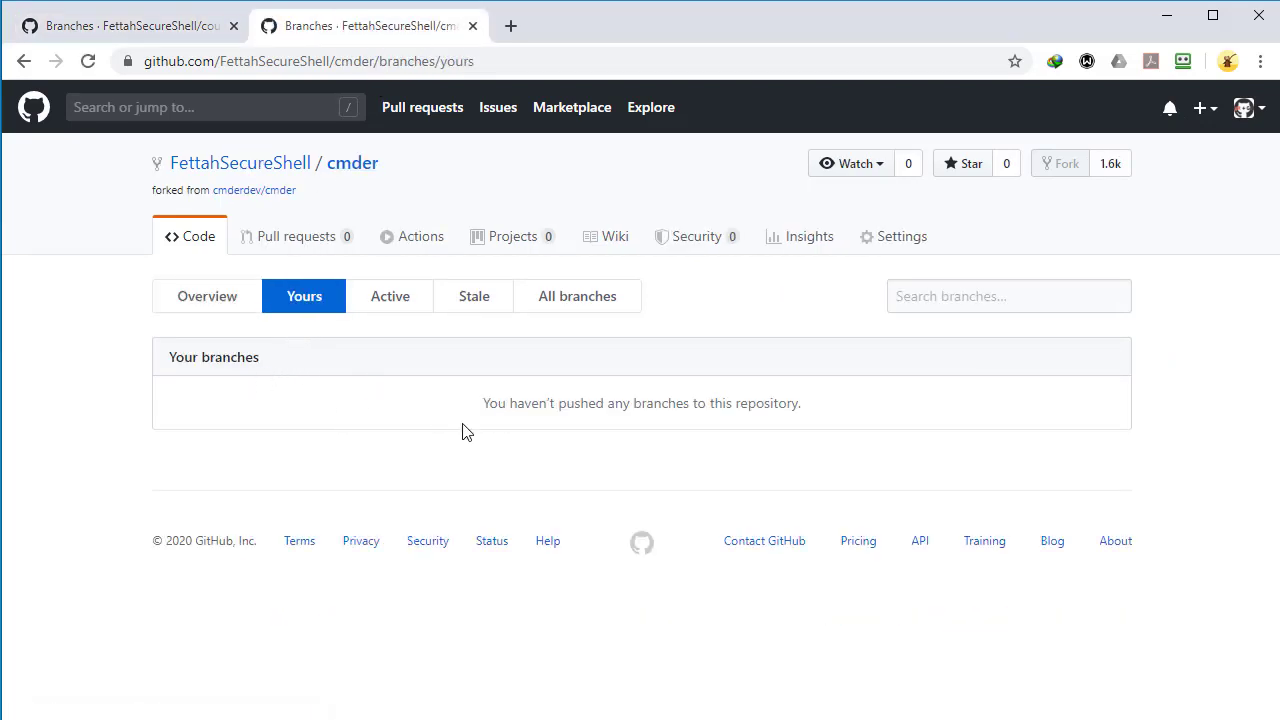
- Return to cmder's branches overview and check the development branch's author and the repository the fork comes from
left_click(209, 305)
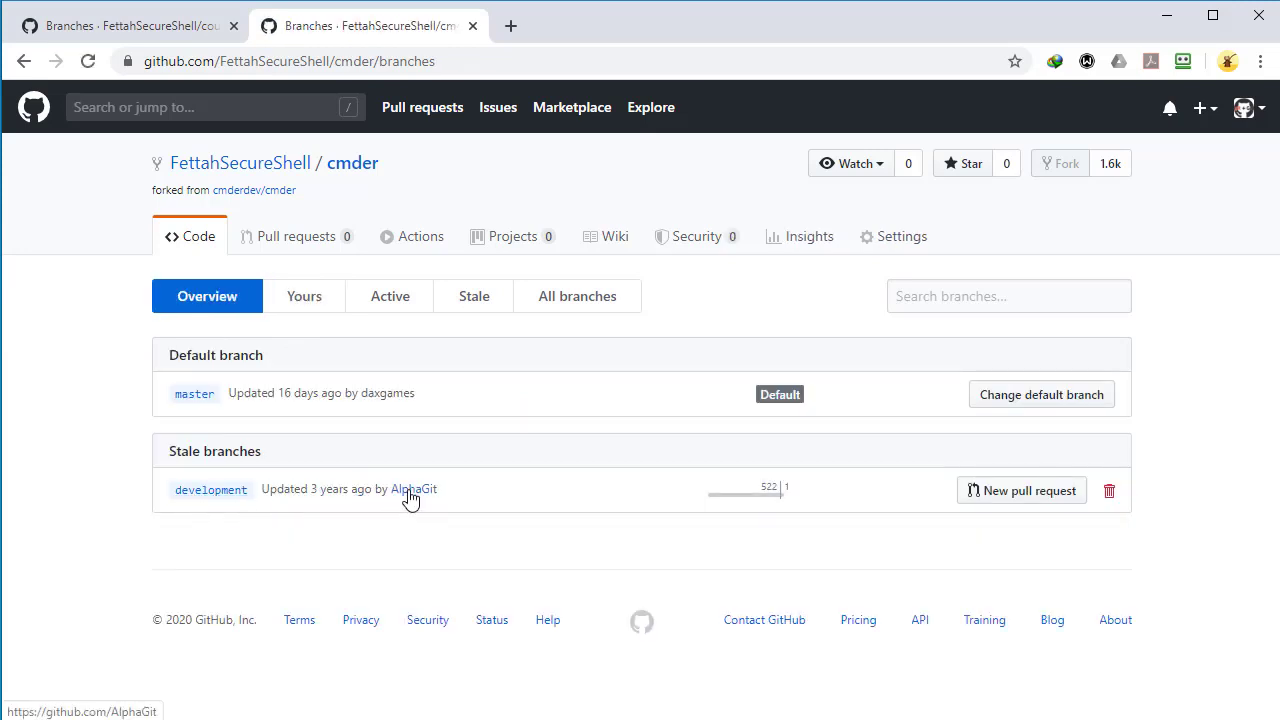
mouse_move(425, 497)
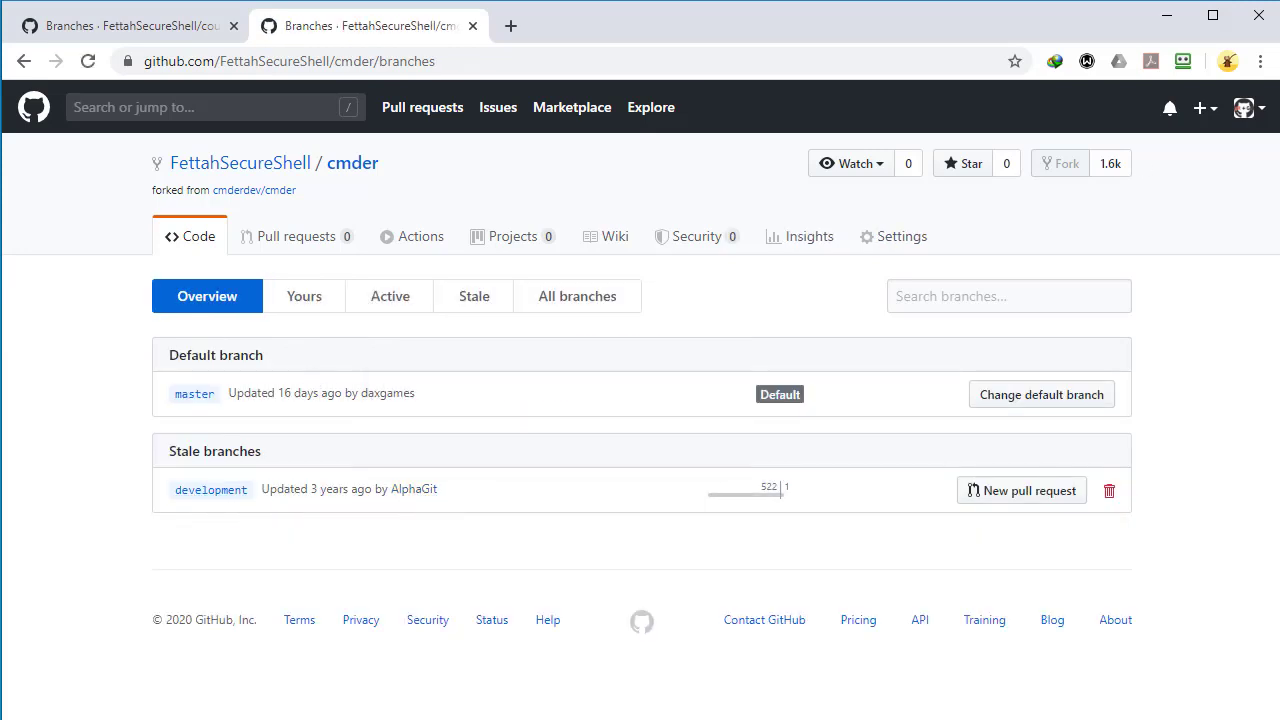
mouse_move(287, 201)
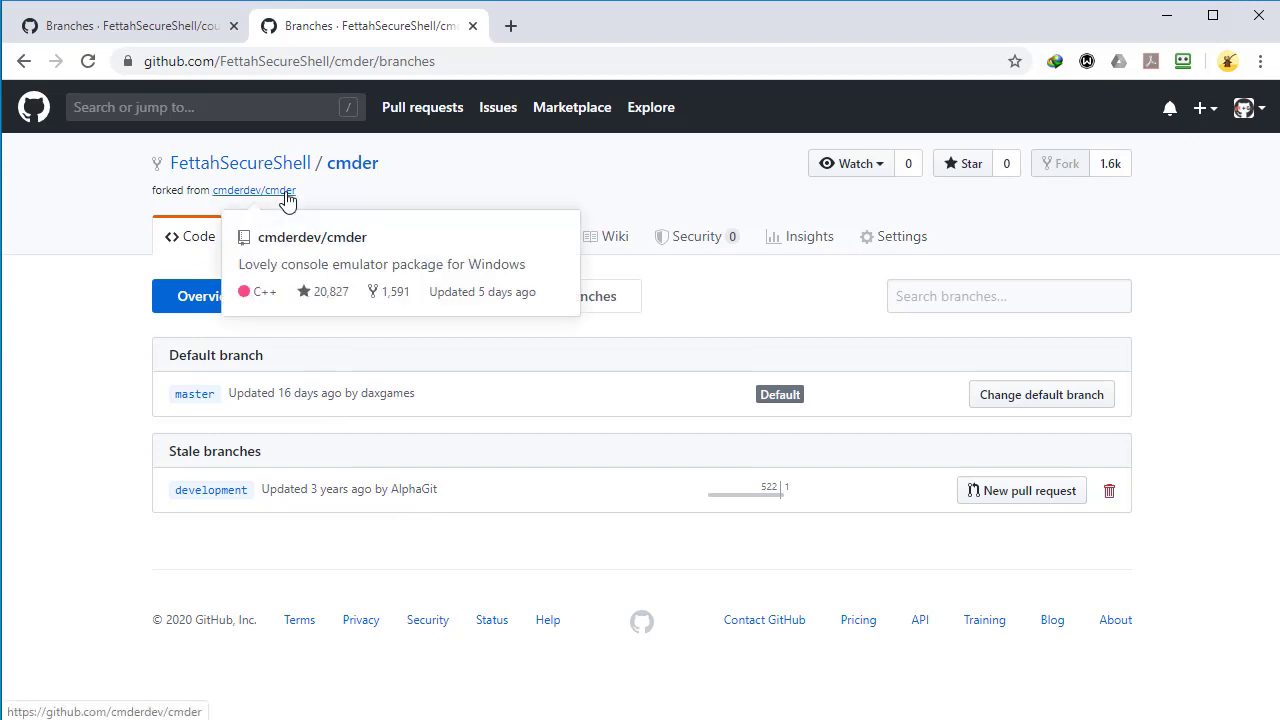
- View the active branches of the course repository and those of the cmder repository
left_click(170, 28)
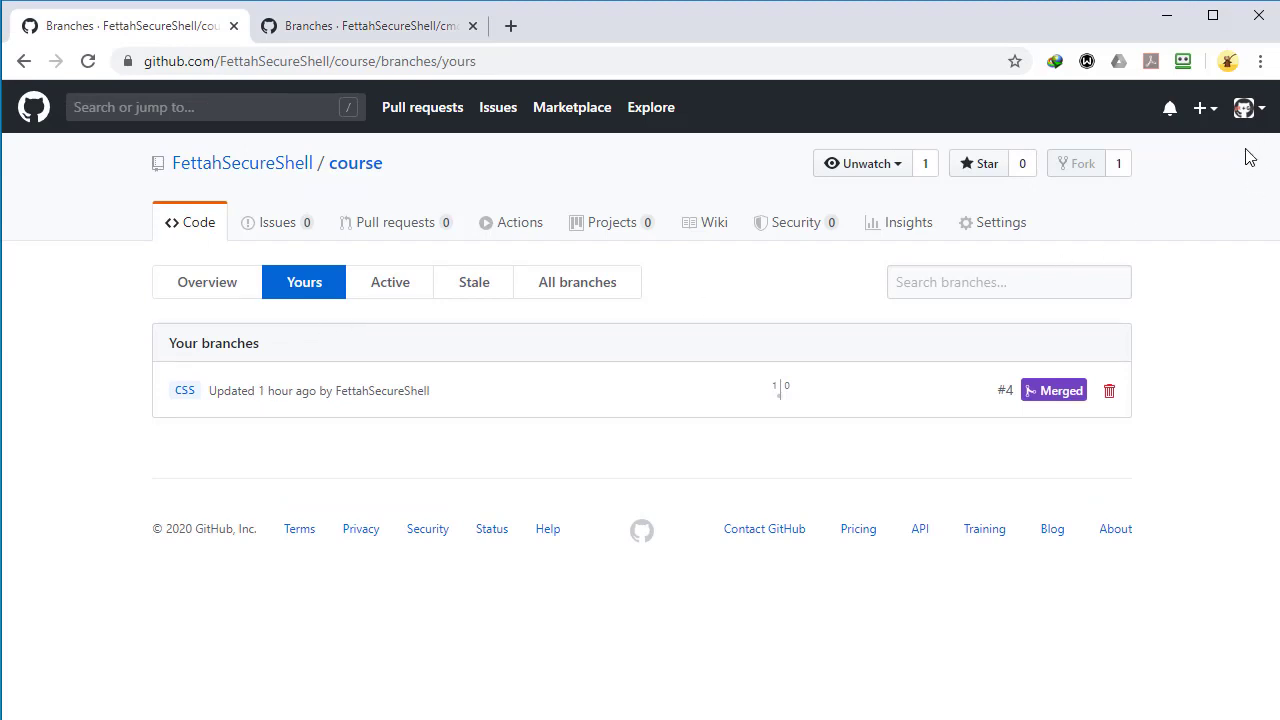
left_click(423, 289)
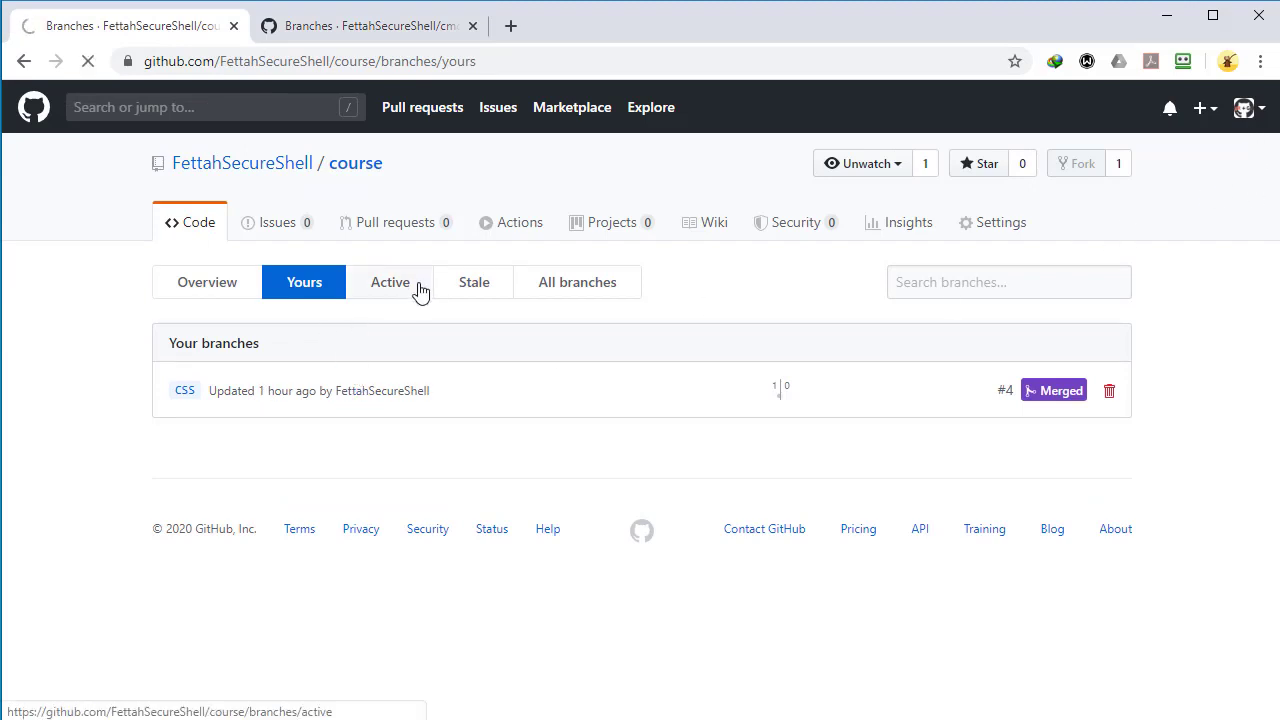
left_click(398, 32)
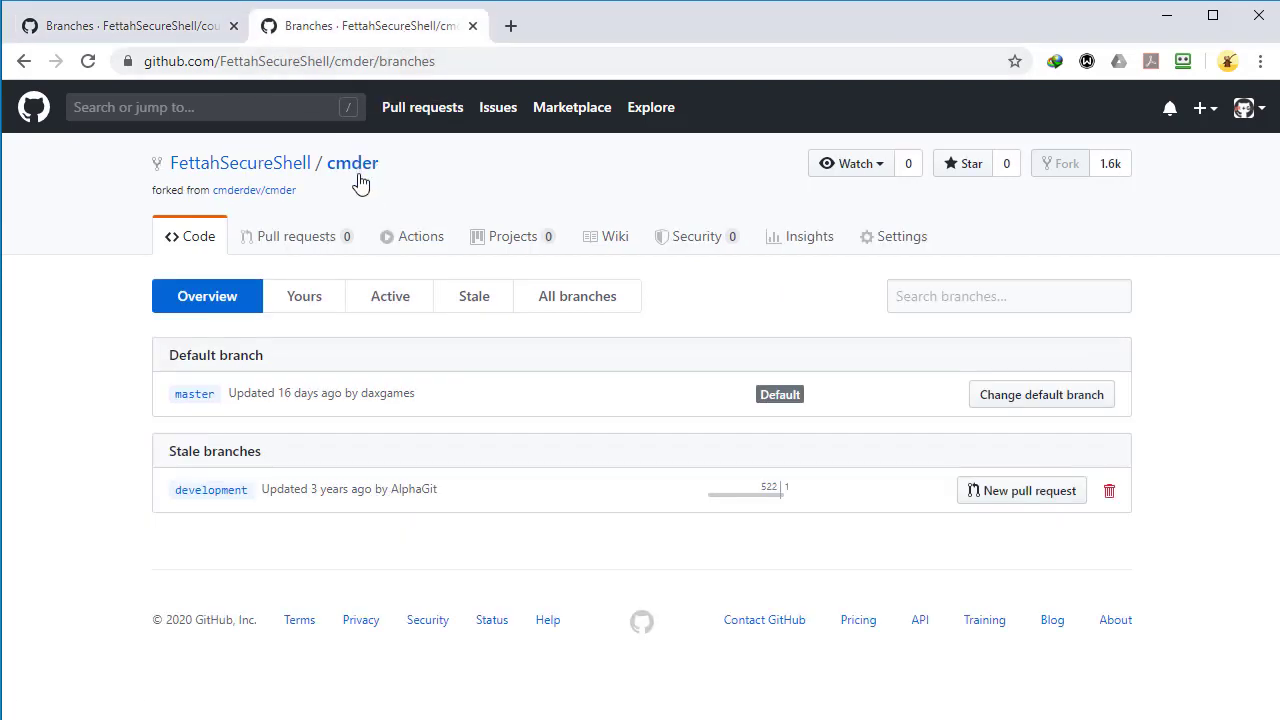
left_click(380, 309)
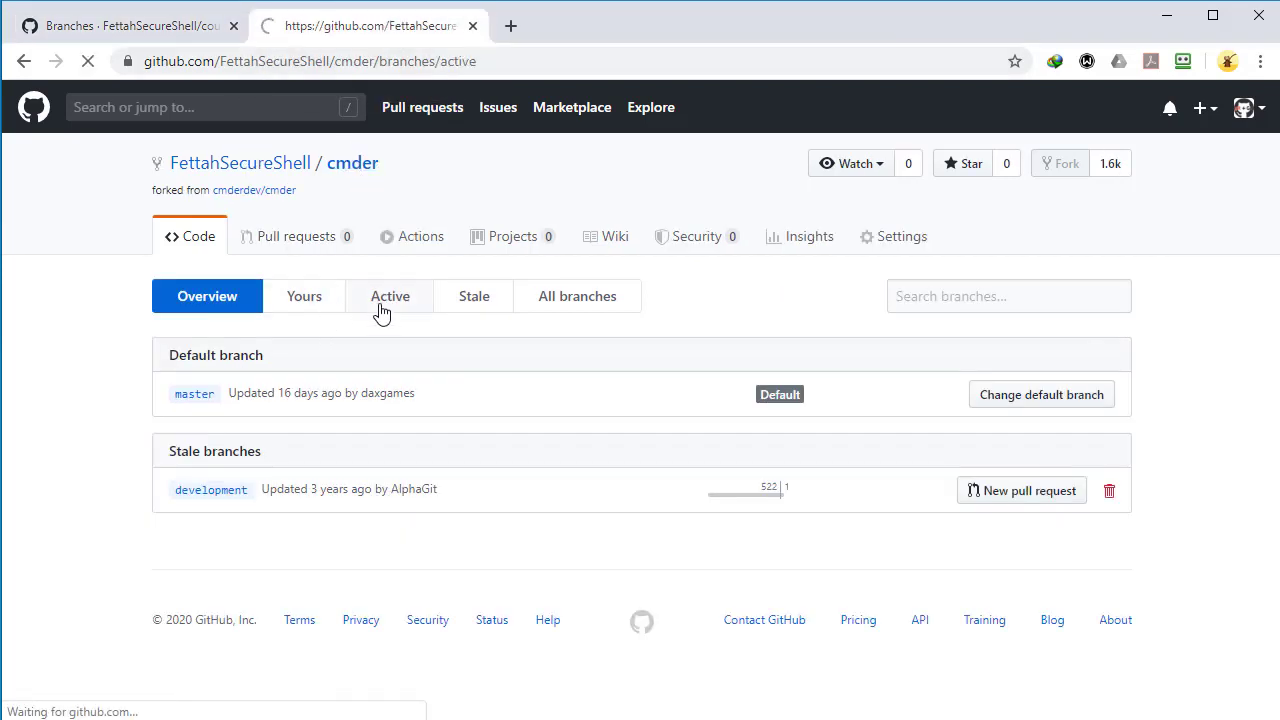
- View the stale branches of the cmder repository and those of the course repository
left_click(468, 302)
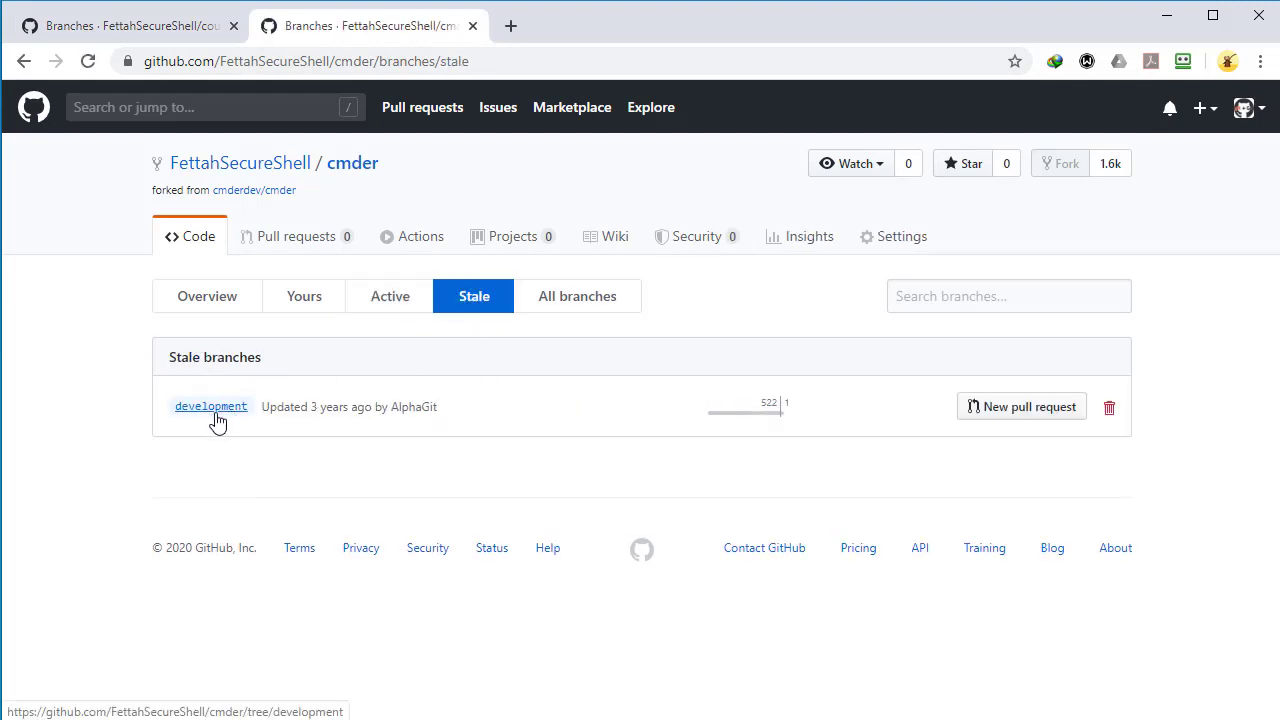
left_click(215, 27)
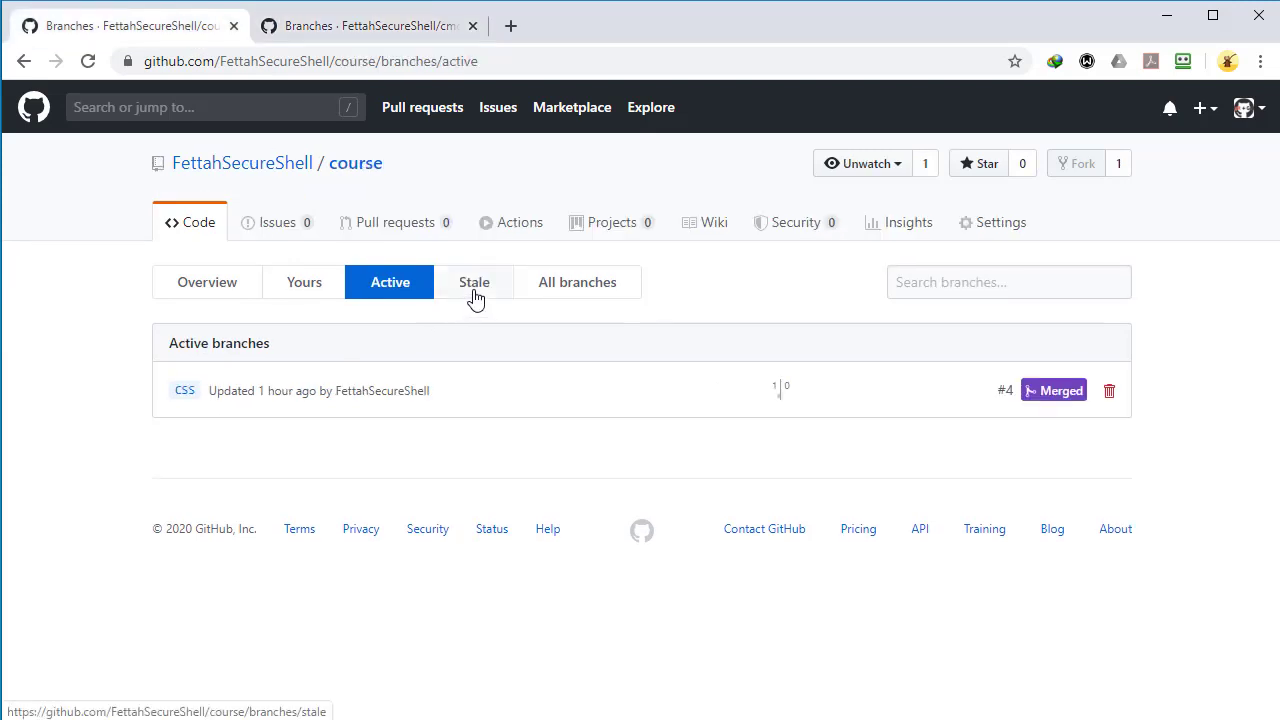
left_click(474, 290)
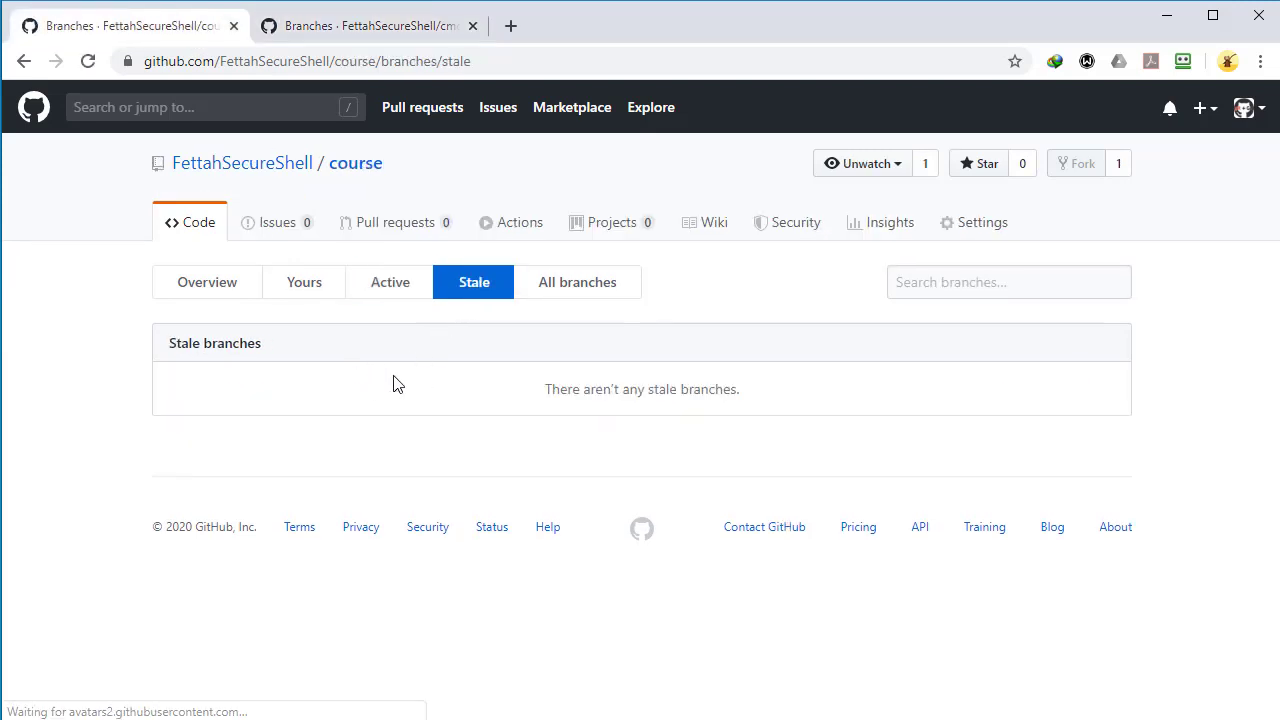
- List all branches of the course repository and all branches of the cmder repository
left_click(557, 289)
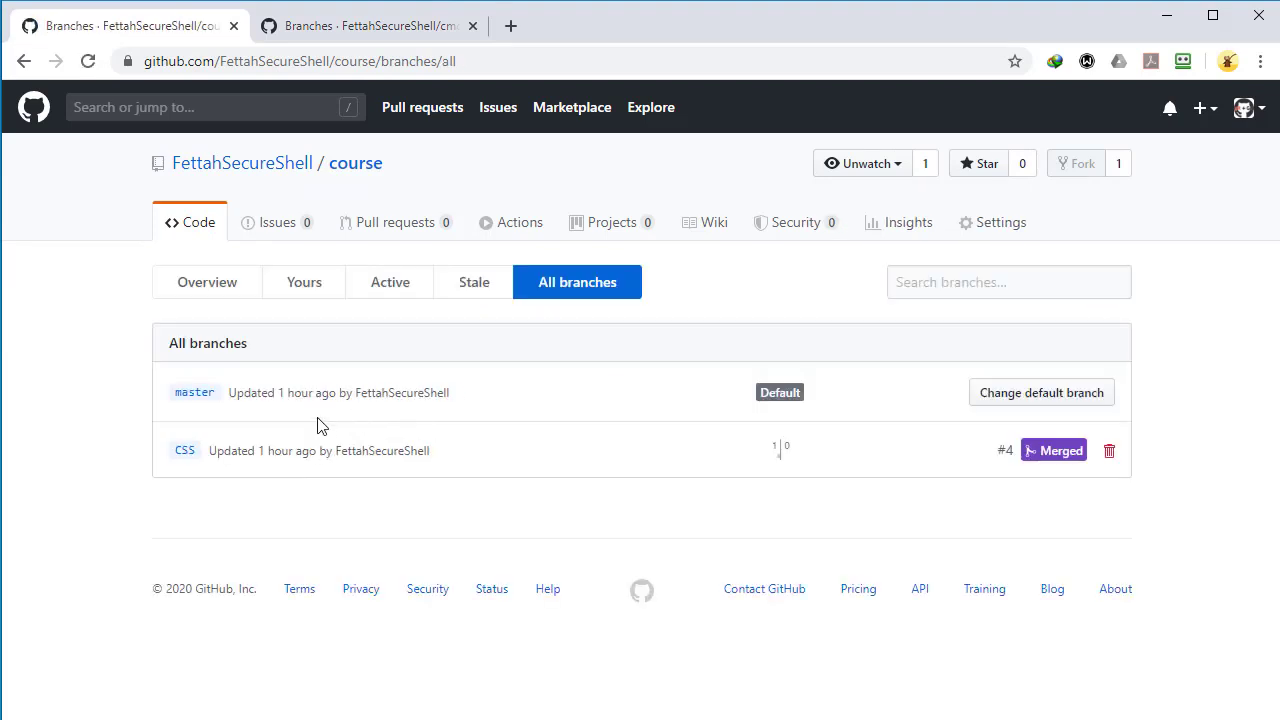
left_click(391, 25)
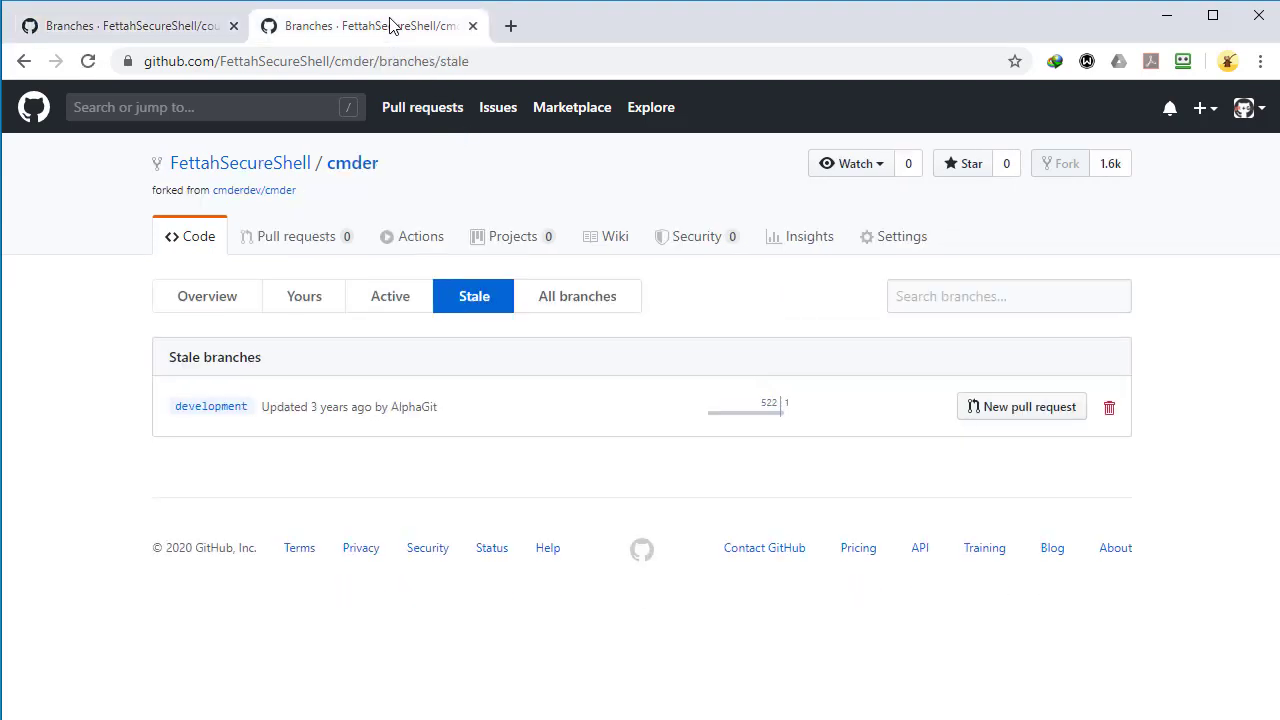
left_click(577, 311)
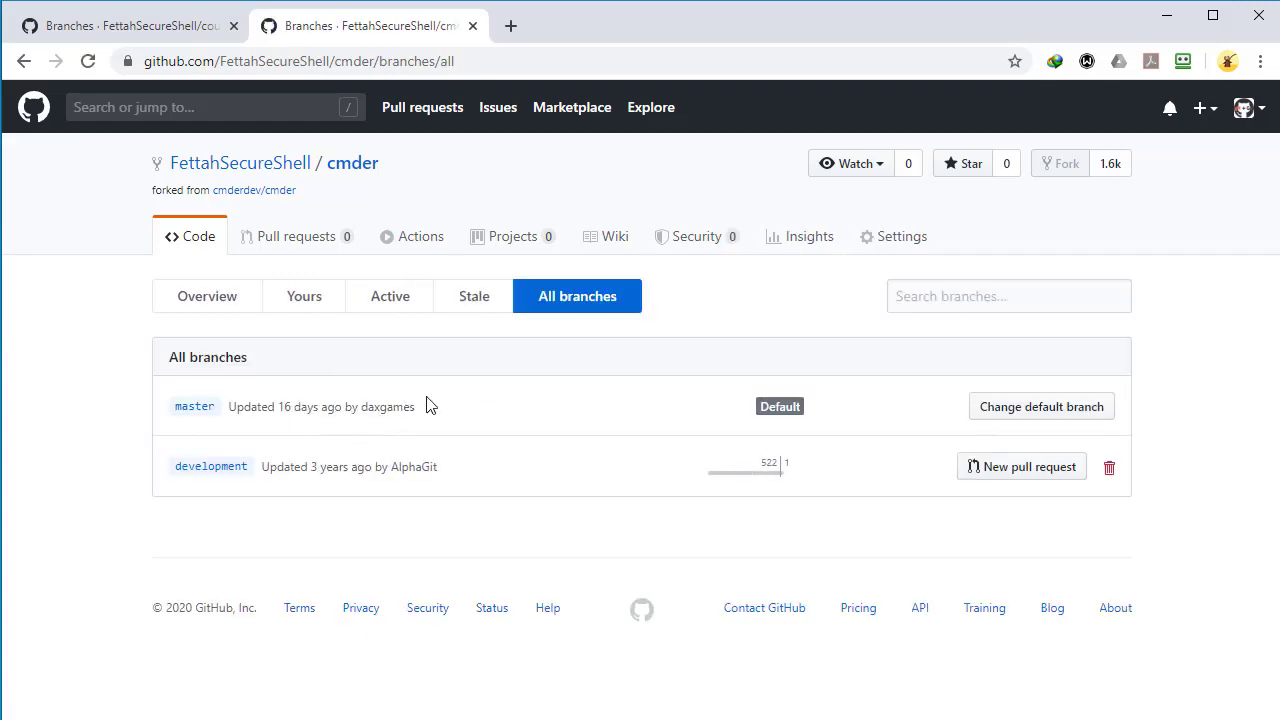
- Leave the branch lists and open the main code page of the cmder repository
left_click(180, 27)
left_click(360, 30)
left_click(336, 166)
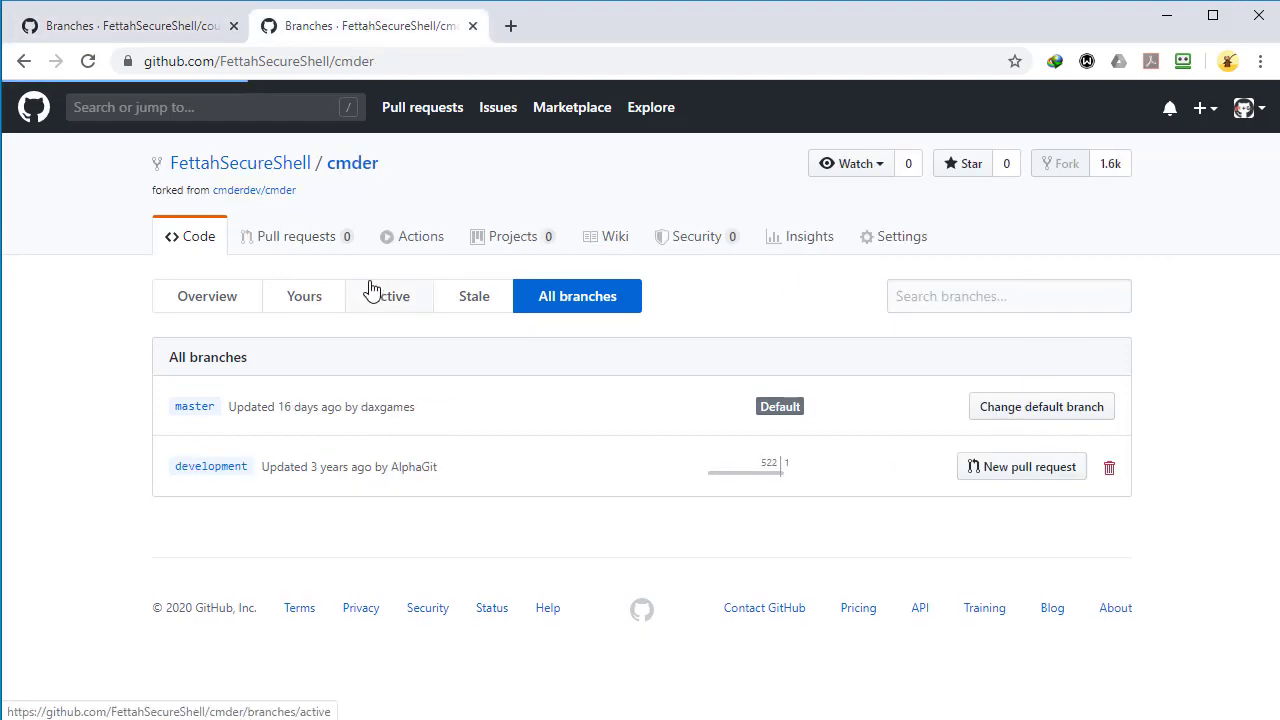